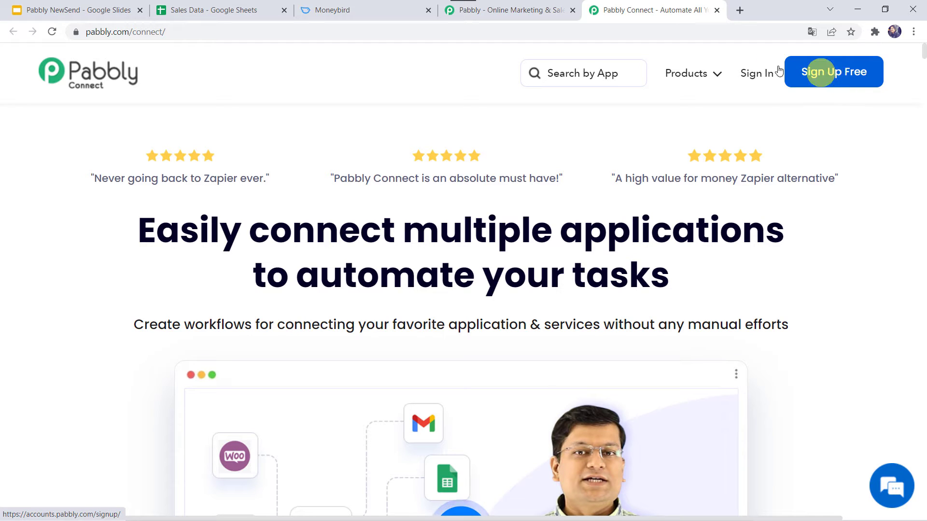
Sign in, open Pabbly Connect from the account's apps, and start a new workflow.
left_click(752, 81)
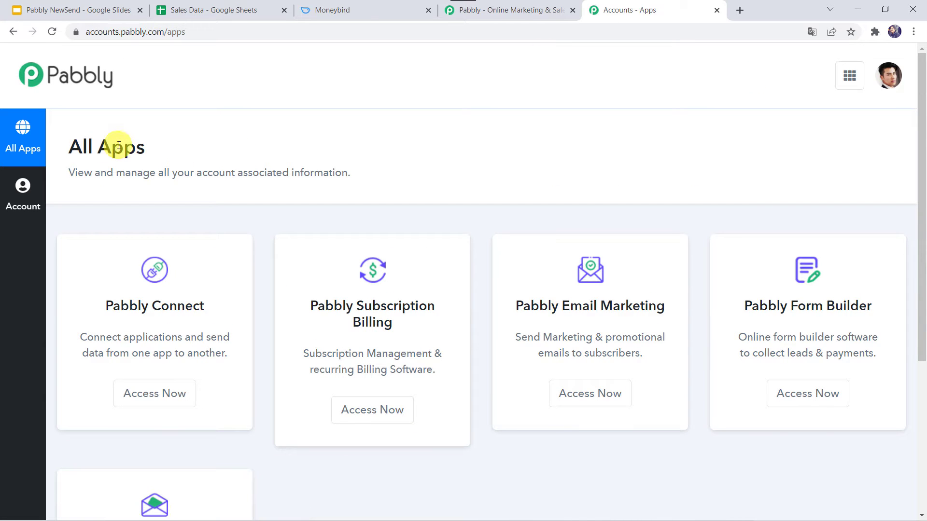
left_click(155, 395)
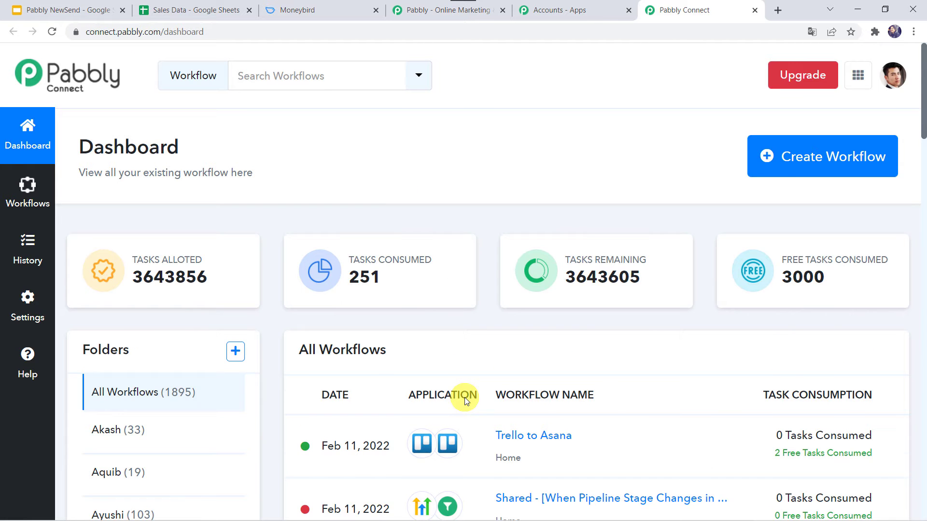
scroll(465, 397, "down", 5)
scroll(464, 398, "up", 5)
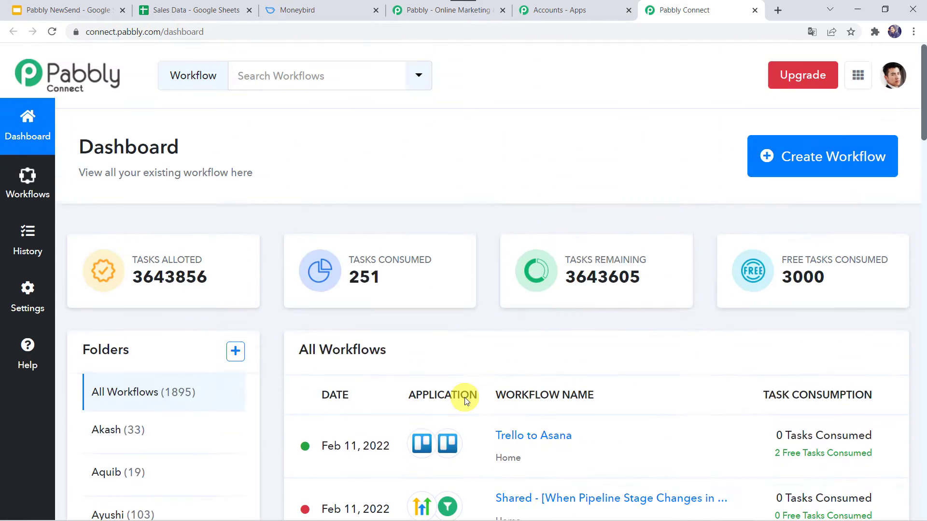
left_click(815, 163)
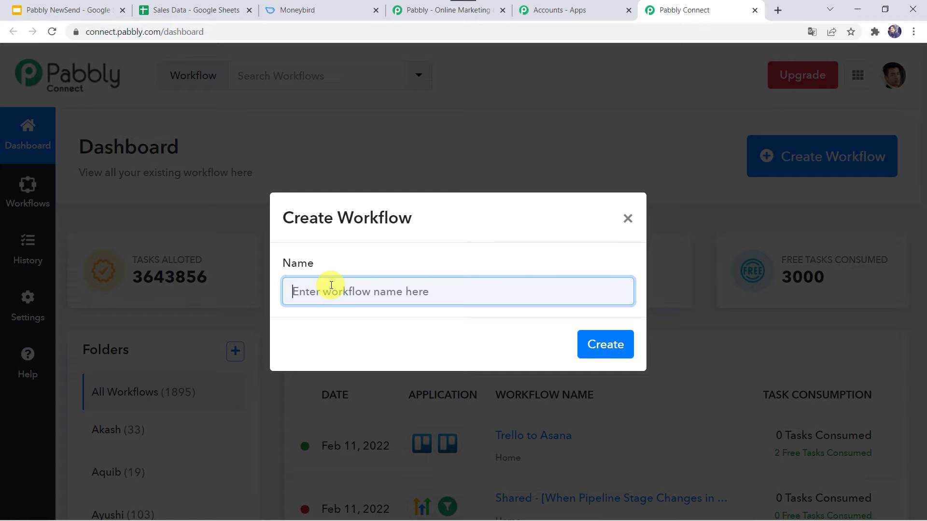
Create the workflow named 'Google Sheets to Moneybird Integration'.
type("Google")
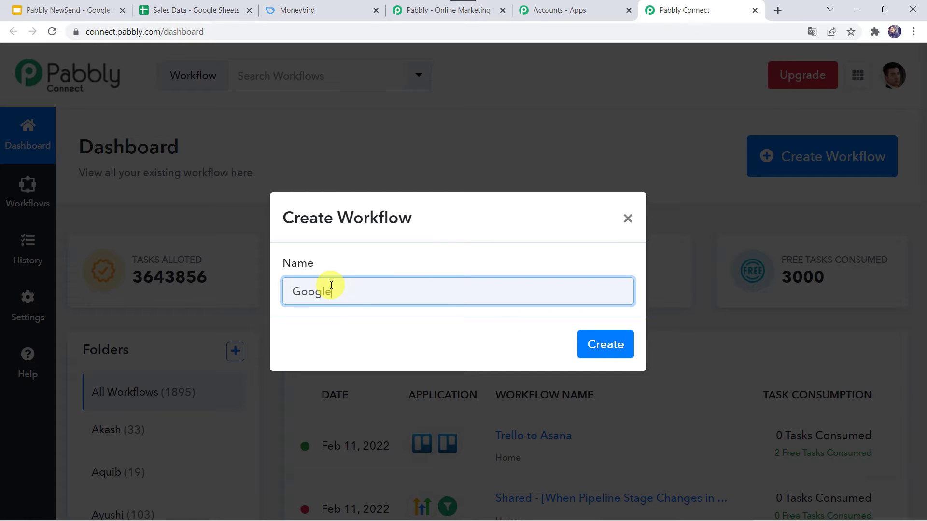
type(" Sheets to Moneybird ")
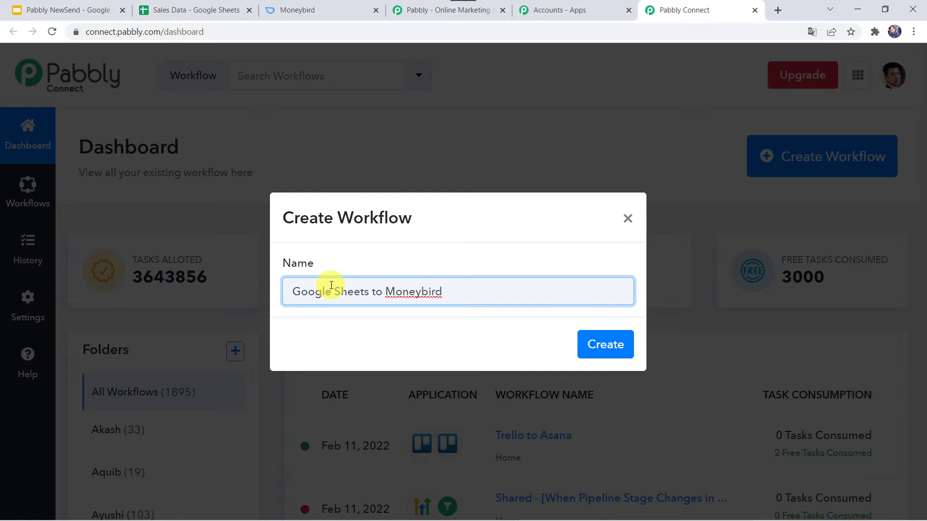
type("Integration")
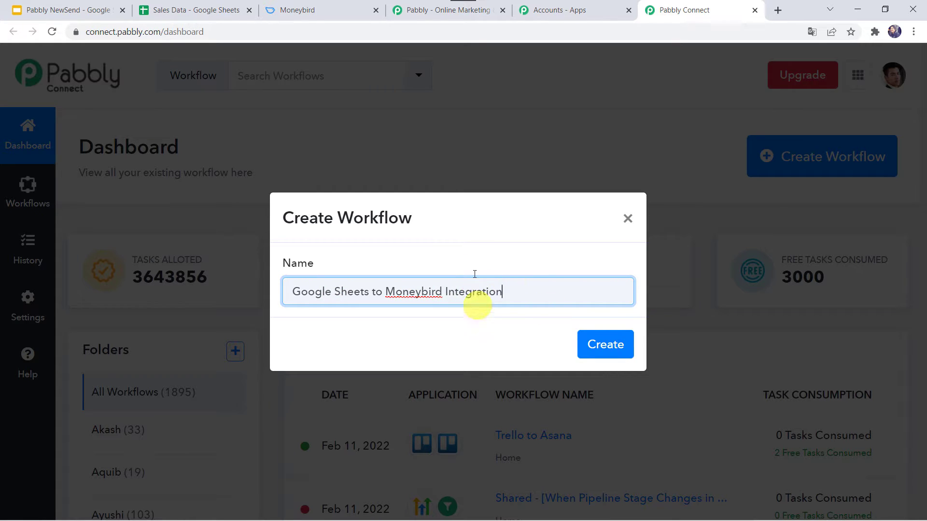
left_click(613, 348)
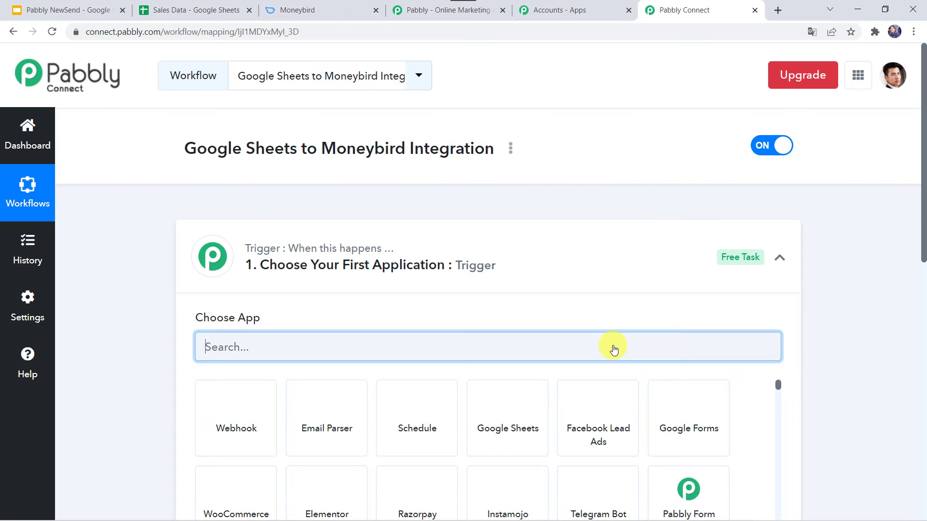
Set the trigger app to Google Sheets with the New or Updated Spreadsheet Row event.
left_click(495, 272)
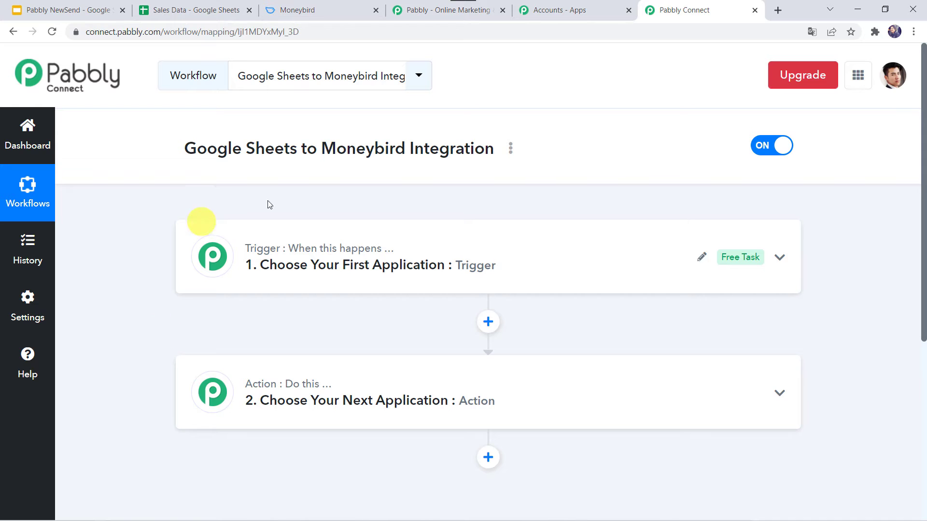
left_click(423, 250)
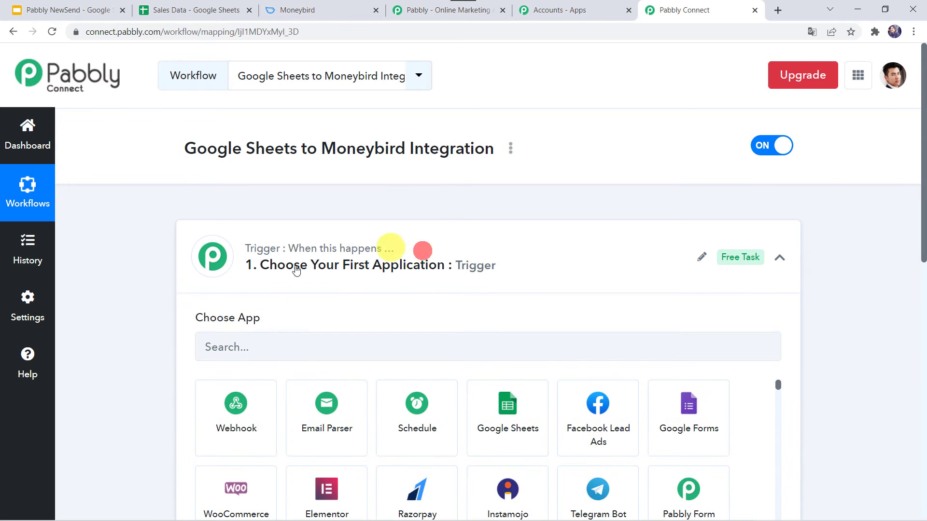
left_click(289, 348)
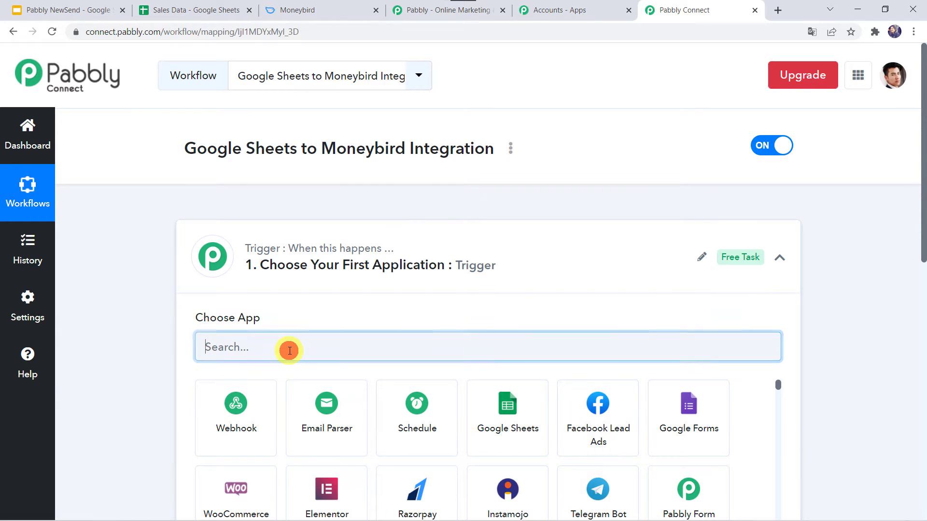
left_click(502, 432)
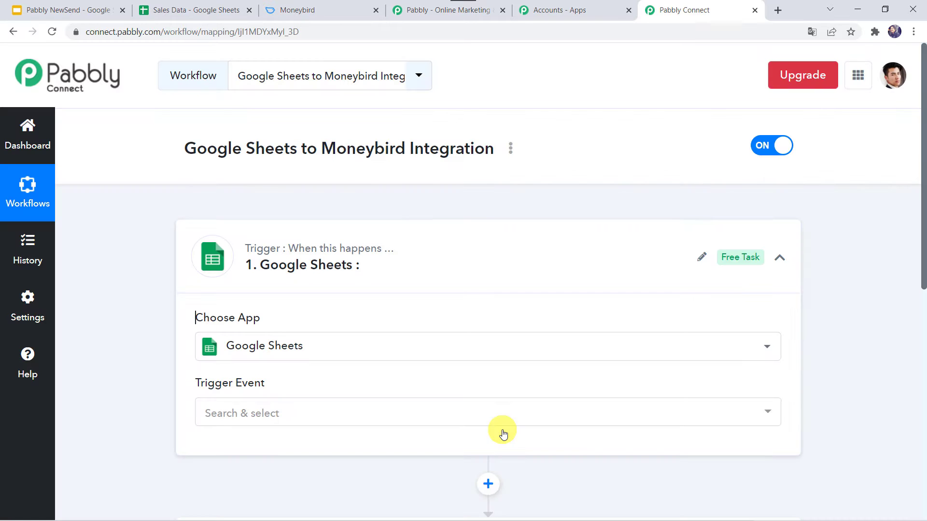
scroll(304, 346, "down", 2)
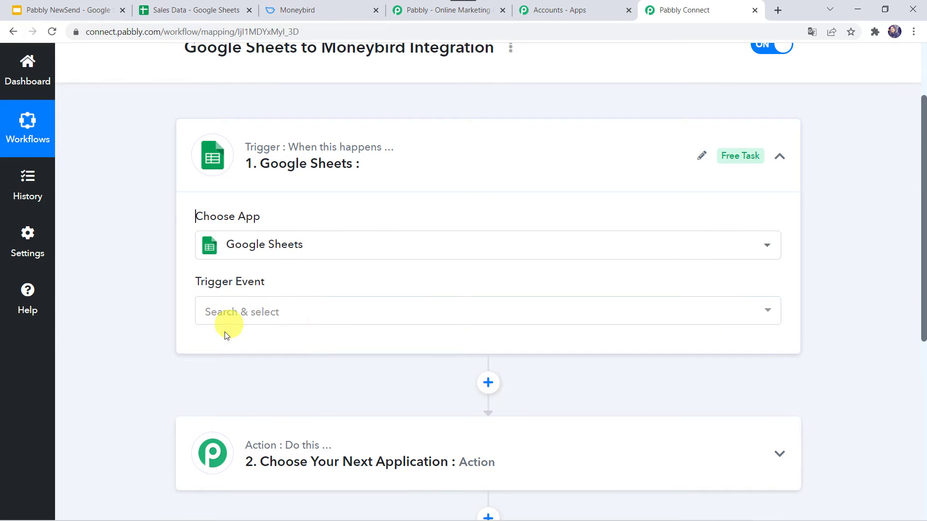
left_click(242, 313)
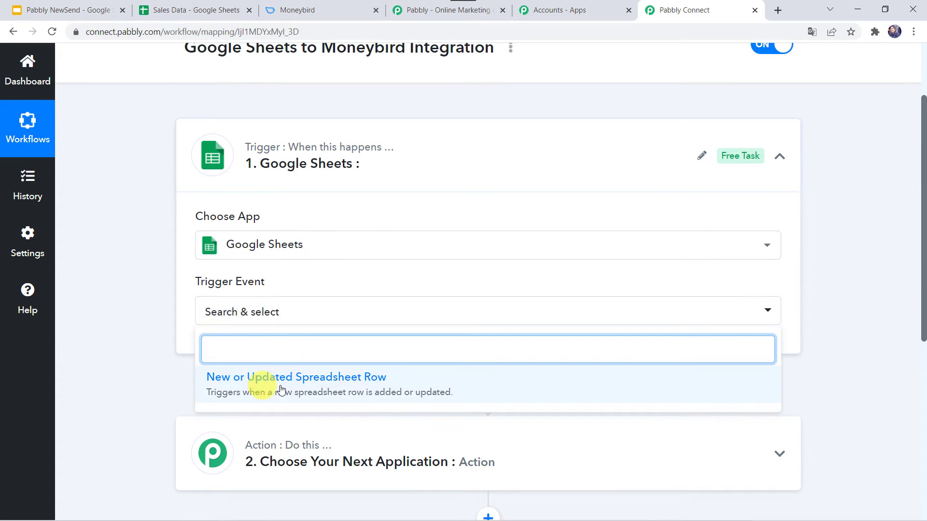
left_click(310, 384)
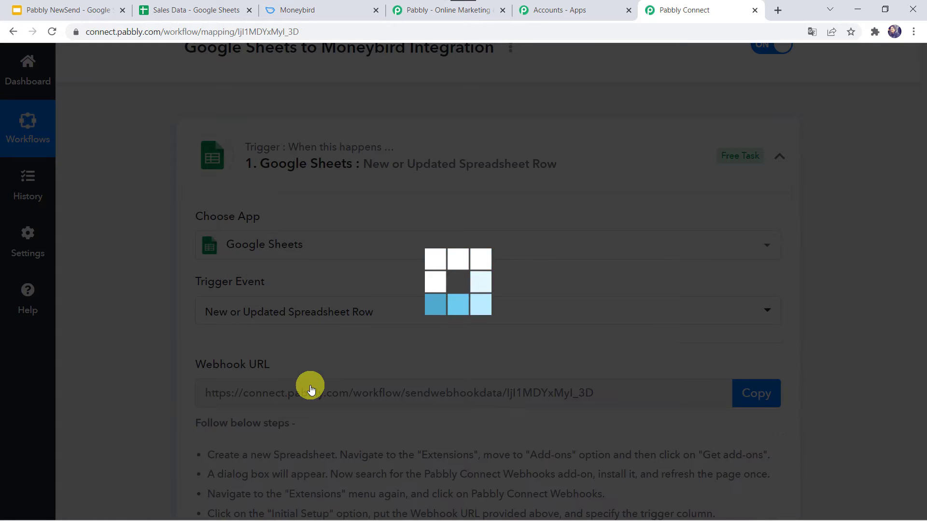
Scroll to the trigger's webhook URL and setup steps, then go to the Sales Data spreadsheet.
scroll(154, 371, "down", 1)
scroll(155, 371, "down", 2)
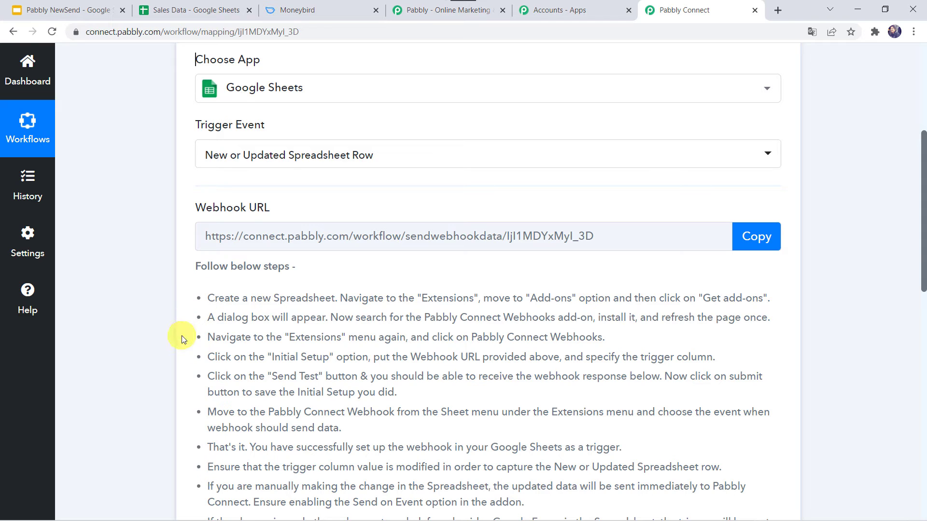
left_click(200, 10)
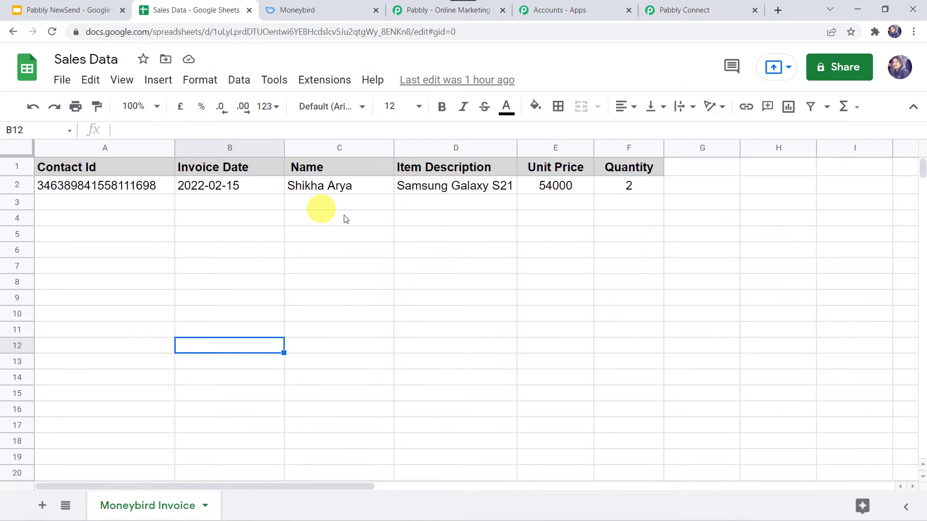
left_click(326, 87)
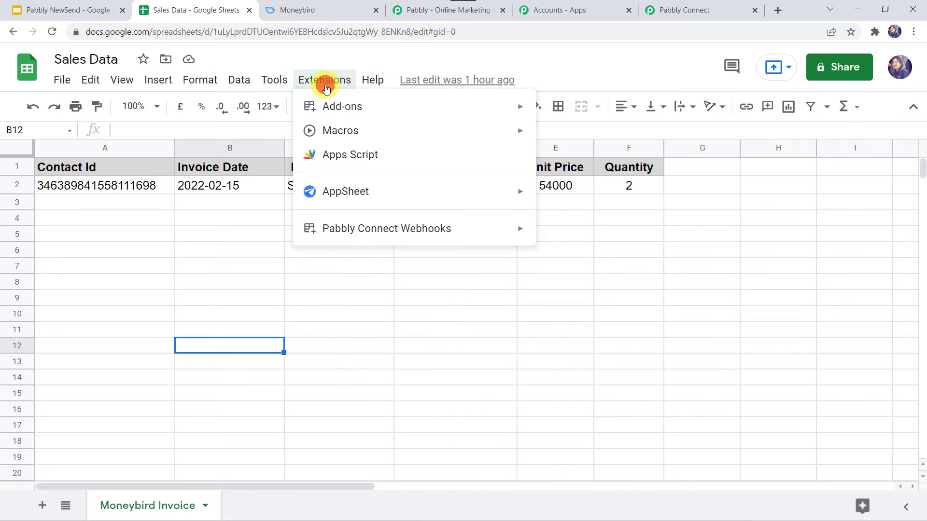
mouse_move(349, 108)
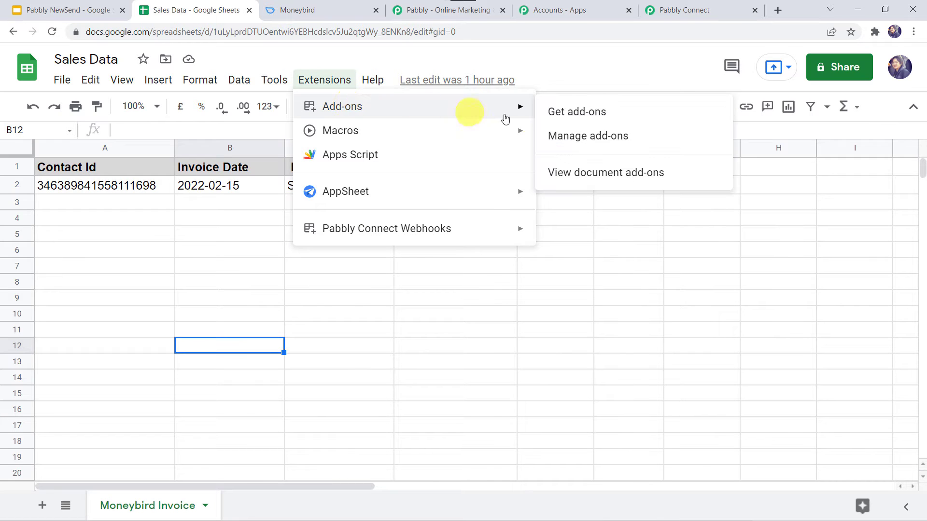
left_click(581, 116)
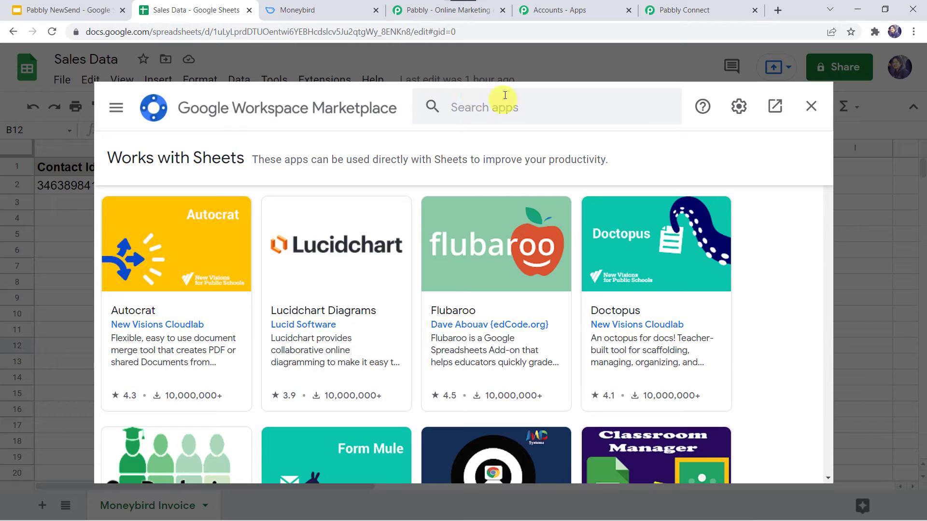
left_click(472, 103)
type("Pabb")
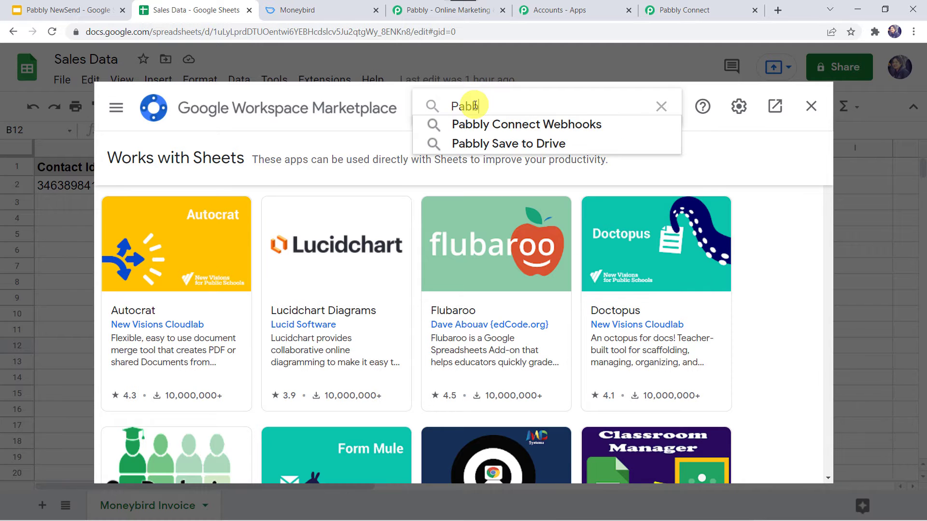
type("l")
left_click(497, 124)
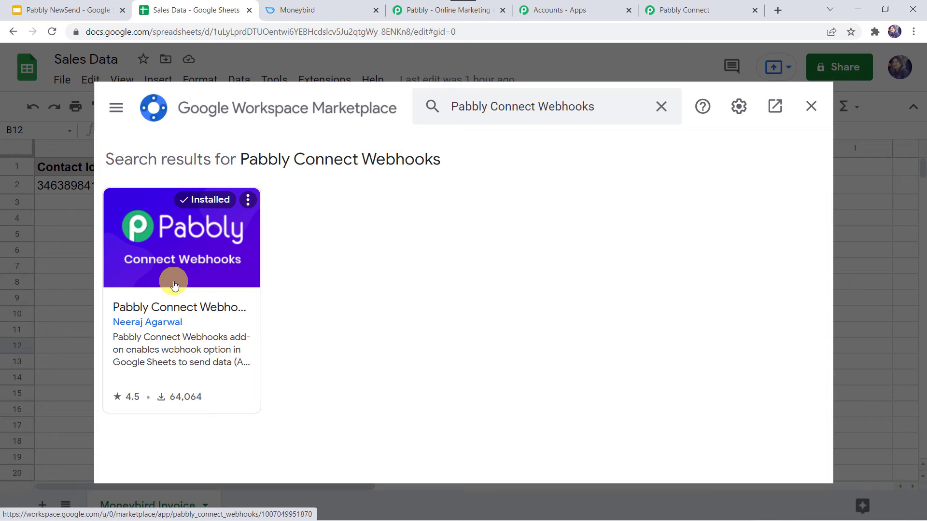
left_click(228, 304)
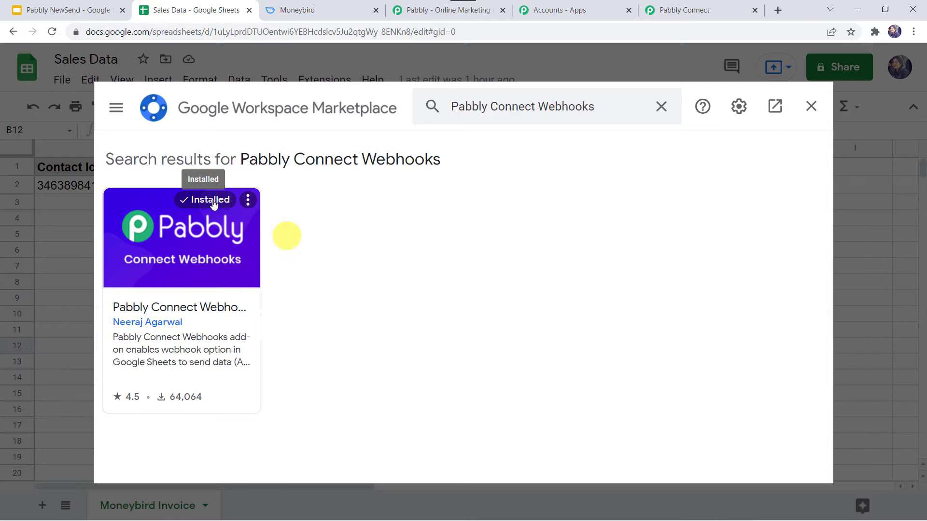
left_click(810, 106)
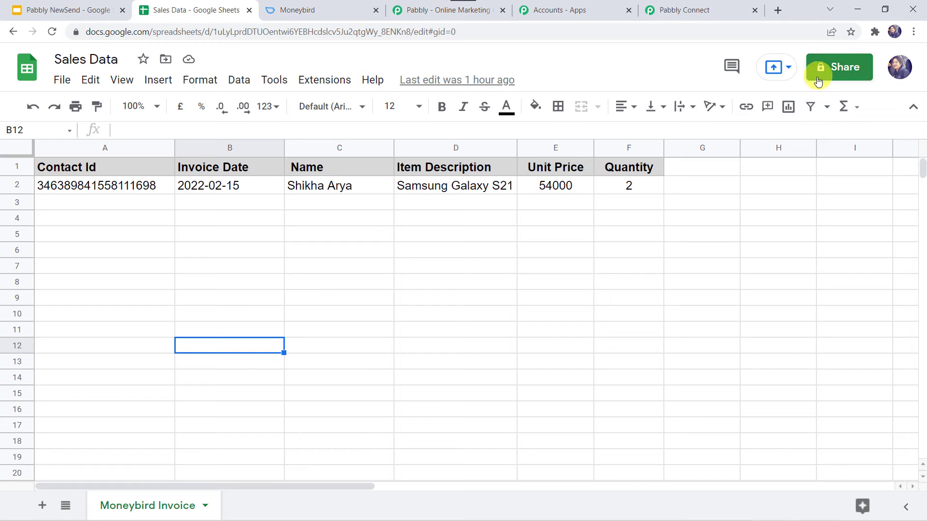
Reload the Sales Data sheet and launch Extensions > Pabbly Connect Webhooks > Initial Setup.
left_click(52, 32)
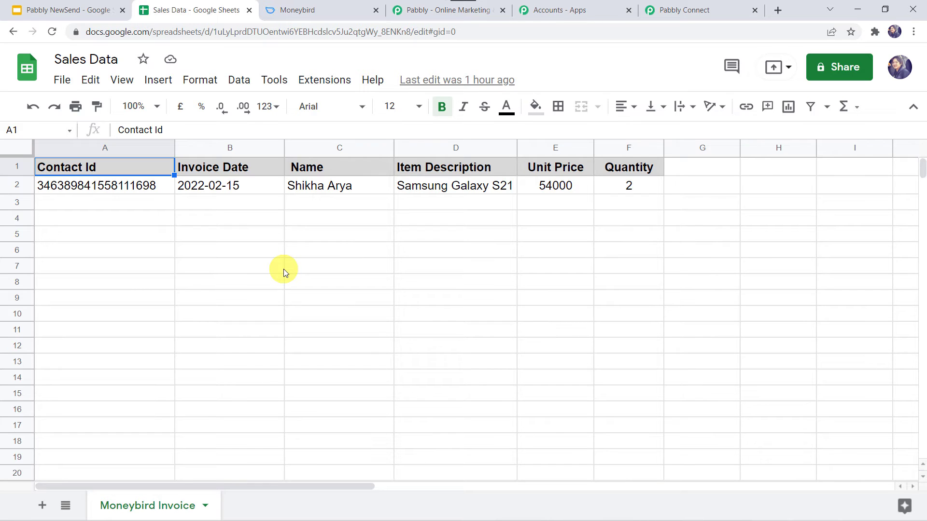
left_click(322, 86)
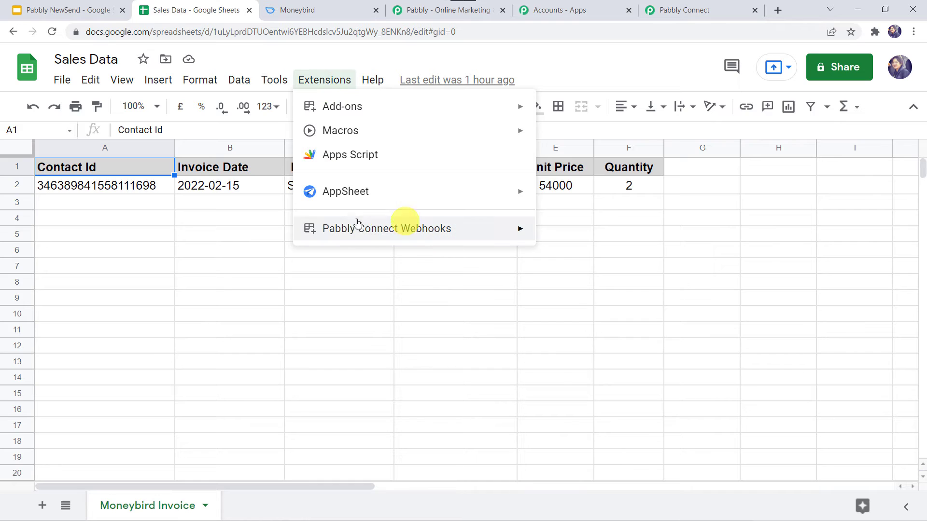
mouse_move(341, 234)
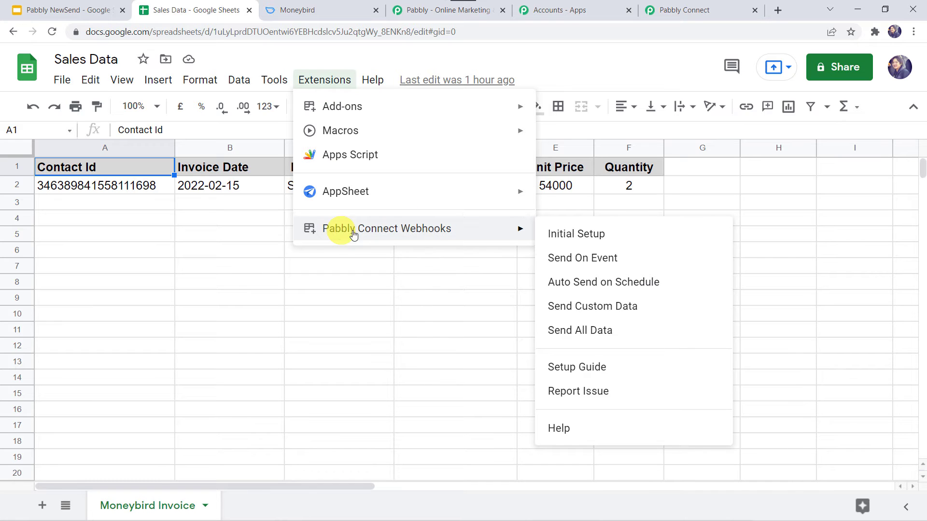
left_click(598, 236)
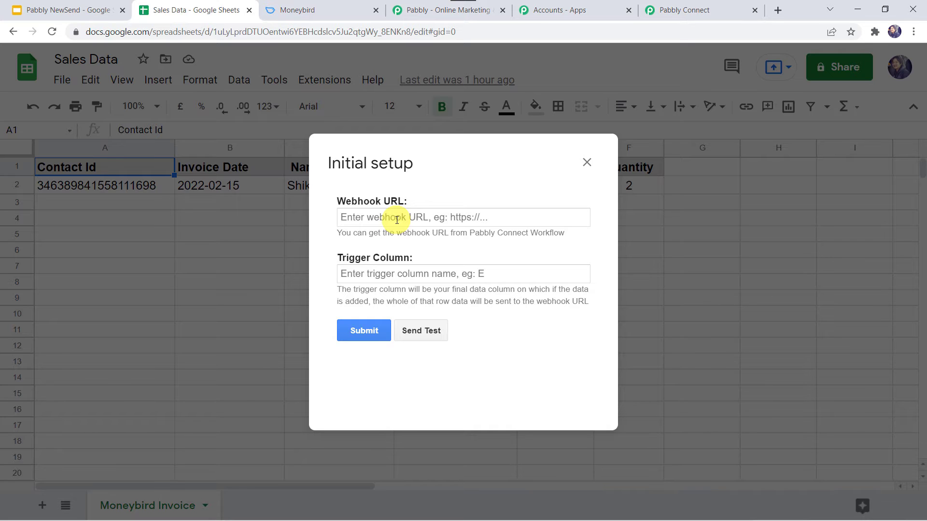
Copy the trigger's webhook URL from Pabbly Connect and paste it into the Webhook URL field.
left_click(692, 11)
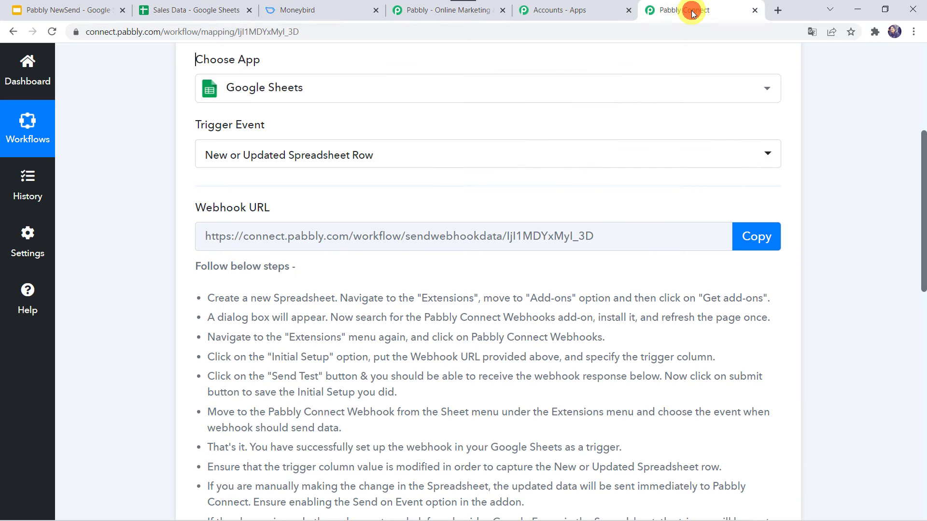
left_click(759, 238)
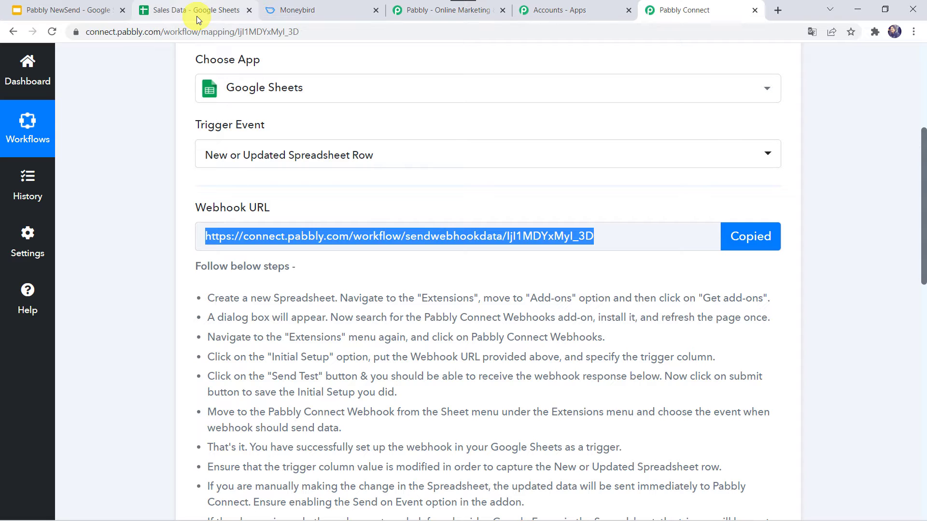
left_click(196, 14)
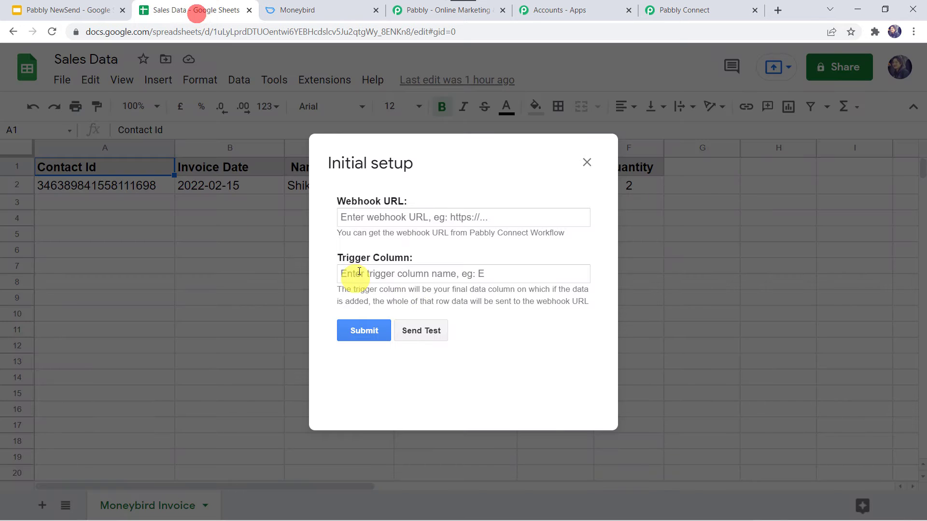
left_click(386, 217)
right_click(386, 216)
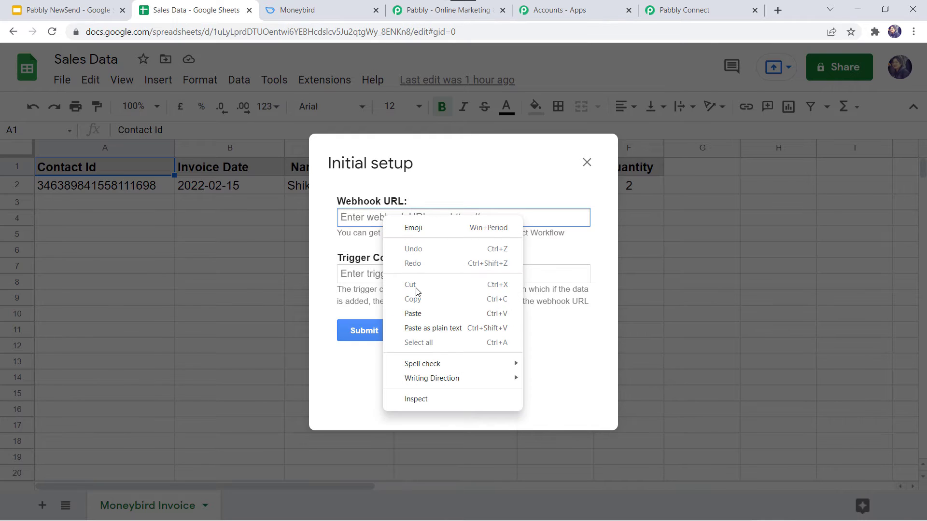
left_click(411, 313)
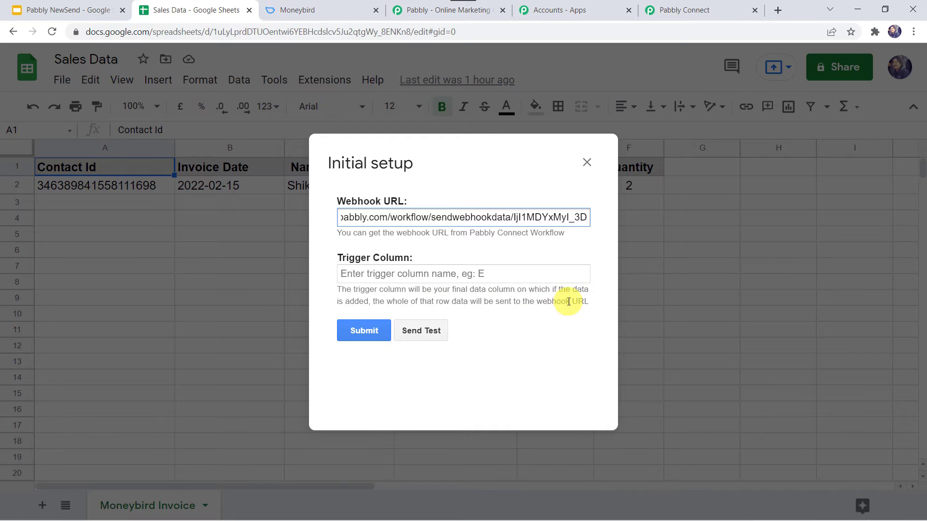
left_click_drag(395, 163, 325, 213)
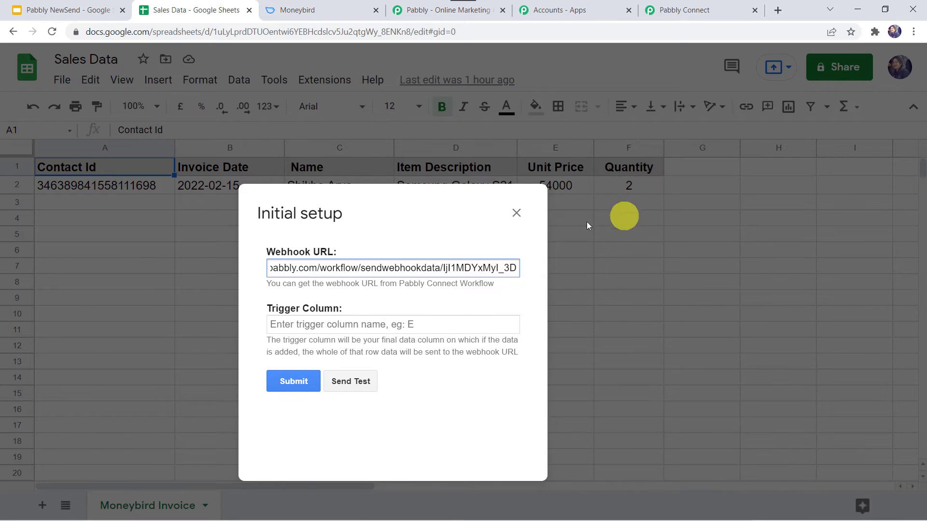
left_click(294, 331)
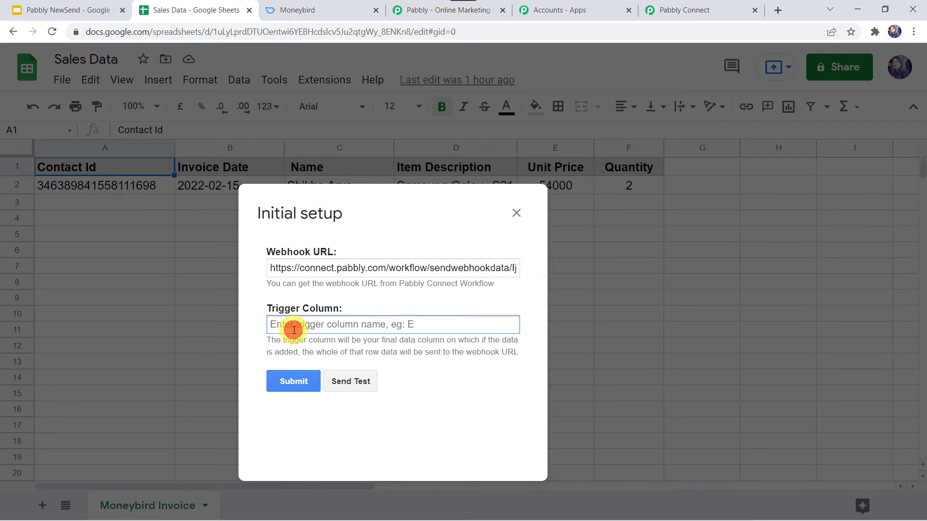
Set Trigger Column to F, send a test row to Pabbly Connect, and submit the setup.
type("F")
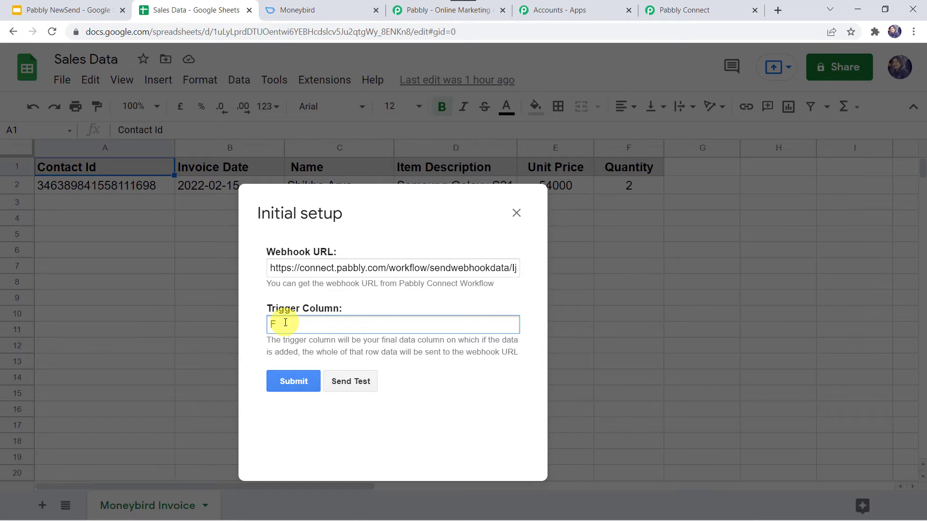
left_click(346, 383)
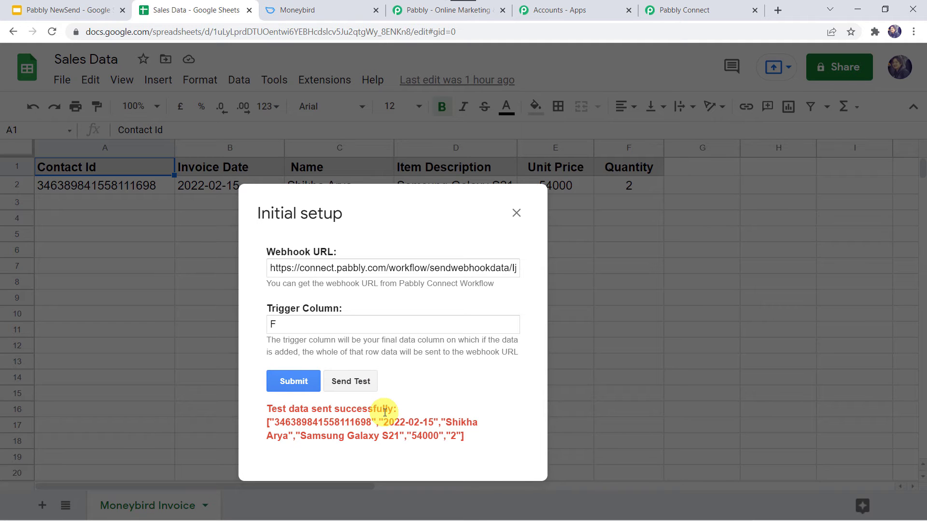
left_click(693, 11)
scroll(396, 288, "down", 13)
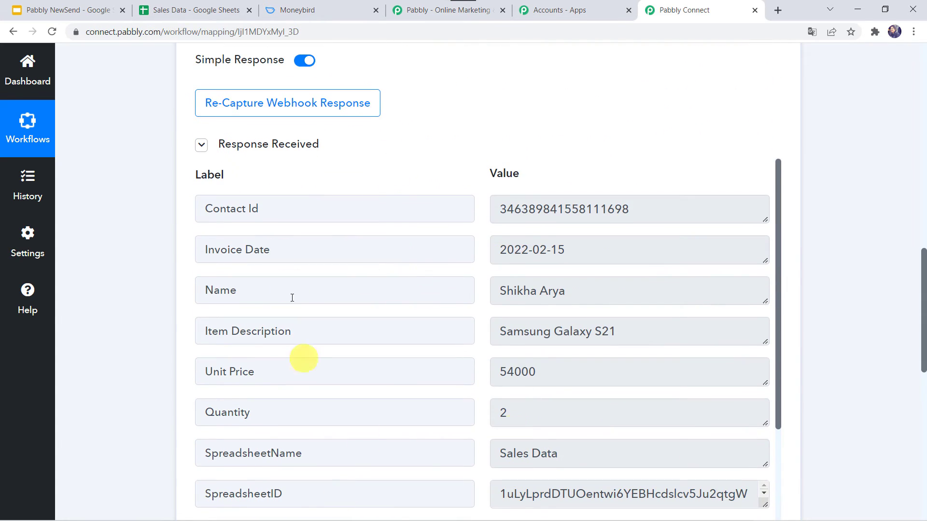
left_click(183, 12)
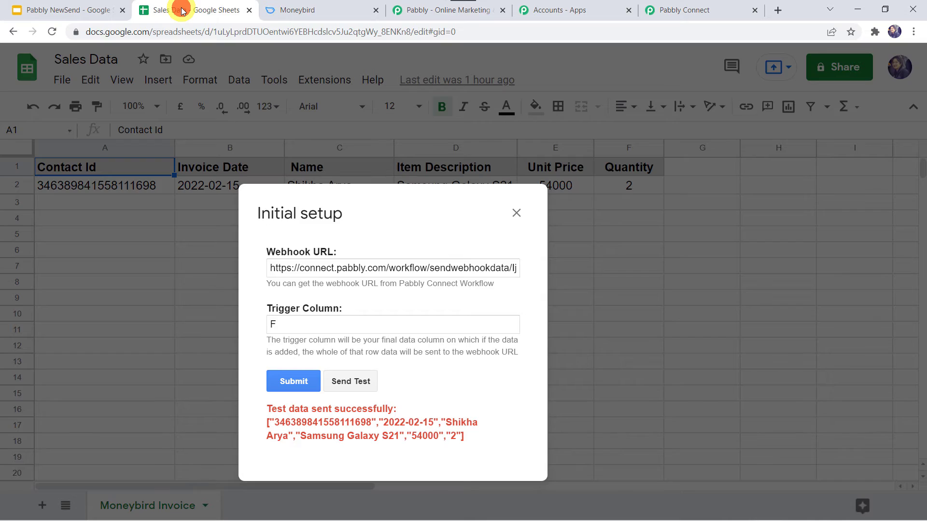
left_click(286, 383)
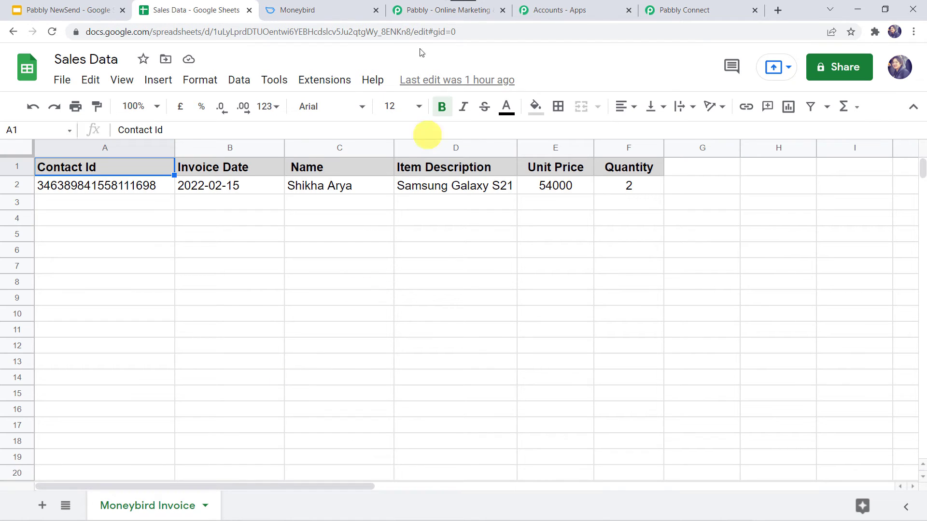
Enable Send On Event in the Pabbly Connect Webhooks menu and verify it is ticked.
left_click(318, 78)
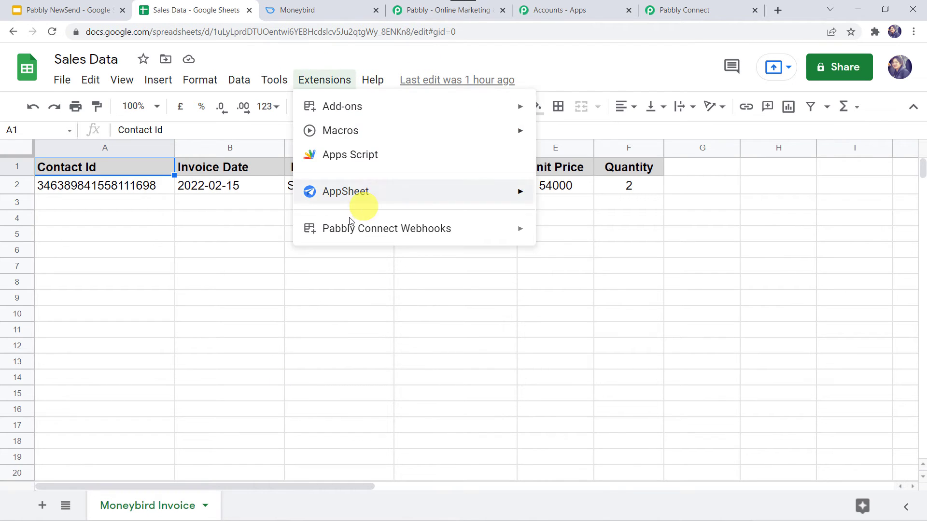
mouse_move(344, 226)
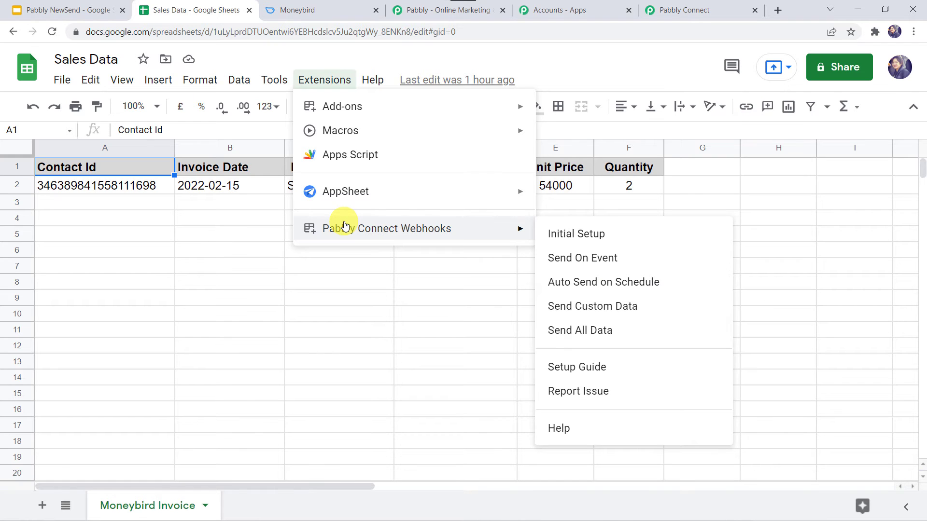
left_click(598, 264)
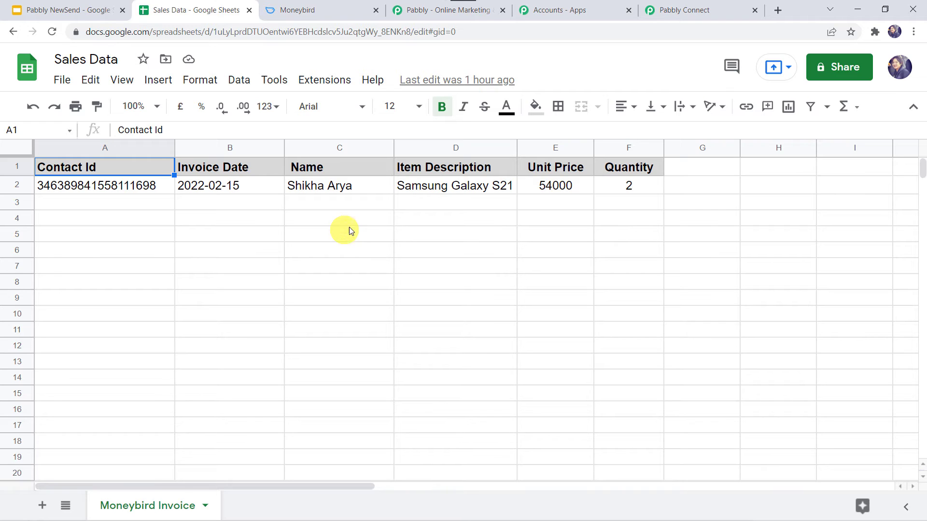
left_click(323, 79)
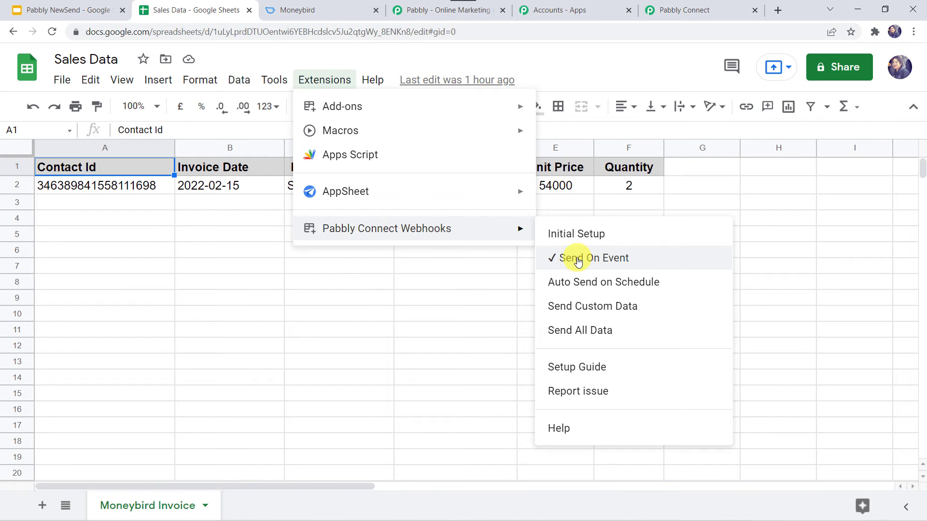
left_click(476, 269)
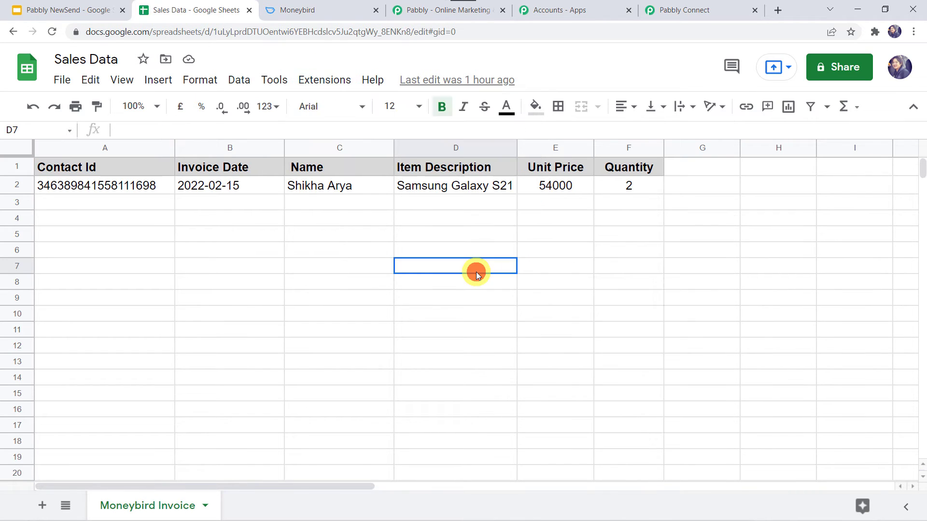
left_click(700, 11)
Scroll through the received test row fields, checking TriggerColumn F and RowIndex 2.
scroll(160, 346, "down", 2)
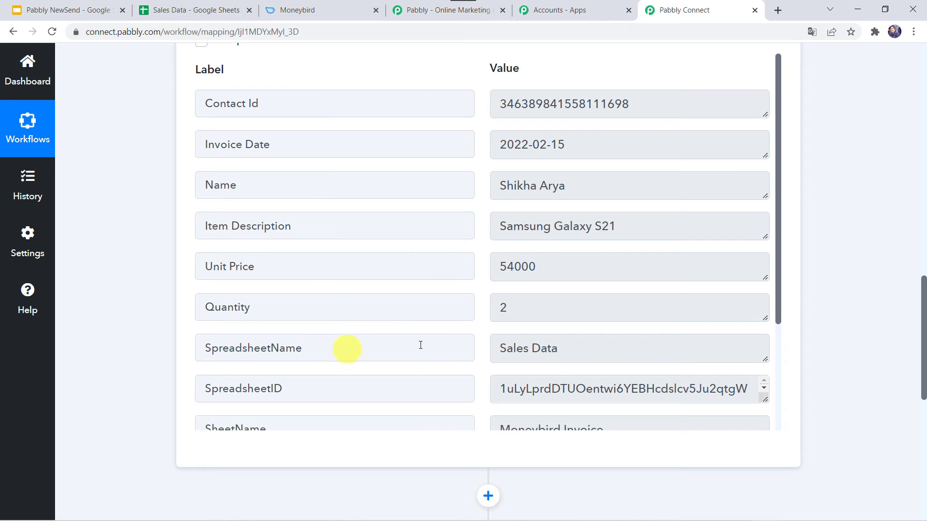
scroll(433, 352, "down", 3)
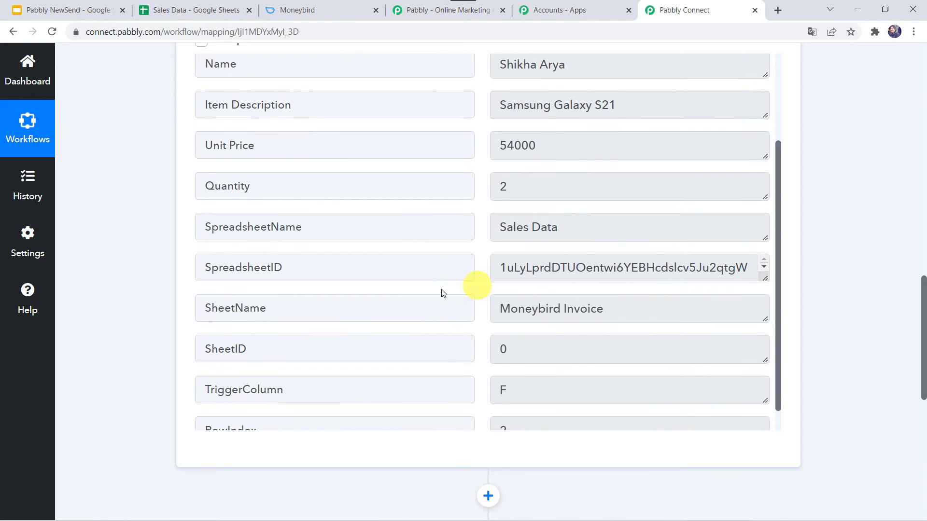
scroll(446, 352, "down", 1)
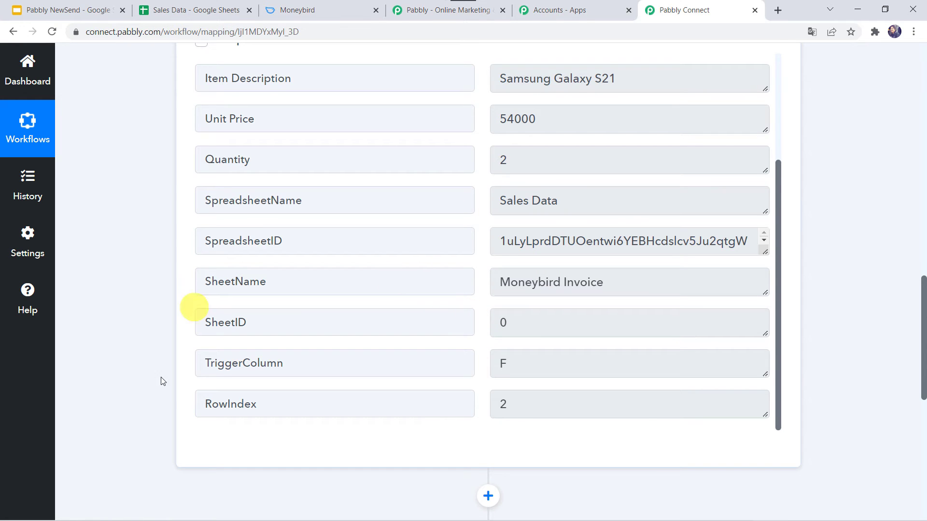
scroll(156, 430, "down", 5)
scroll(488, 157, "down", 2)
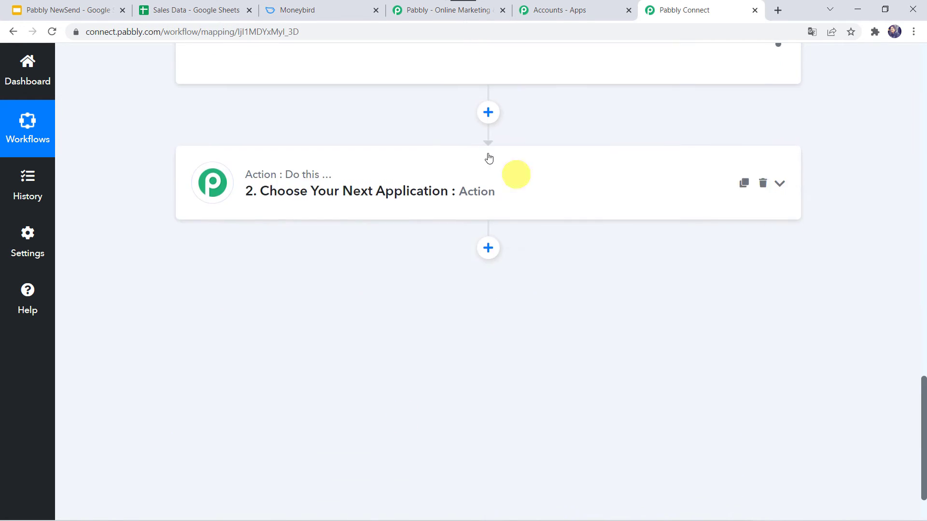
scroll(536, 290, "up", 2)
Choose Moneybird as the app for the second workflow step.
left_click(463, 252)
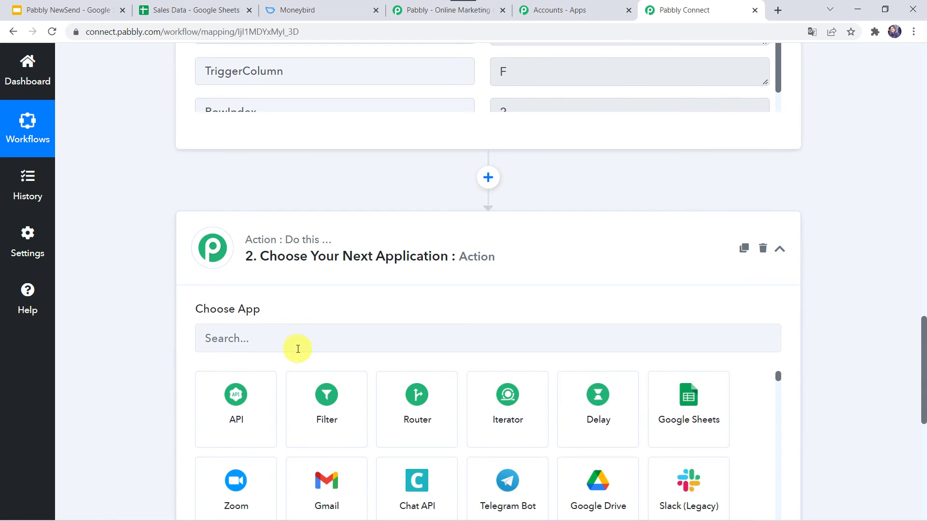
left_click(294, 344)
scroll(293, 344, "down", 2)
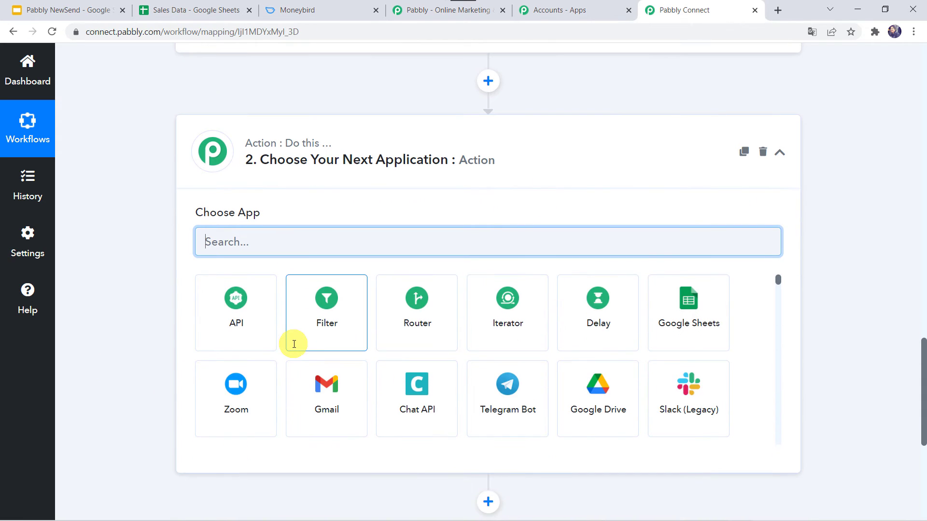
type("Money")
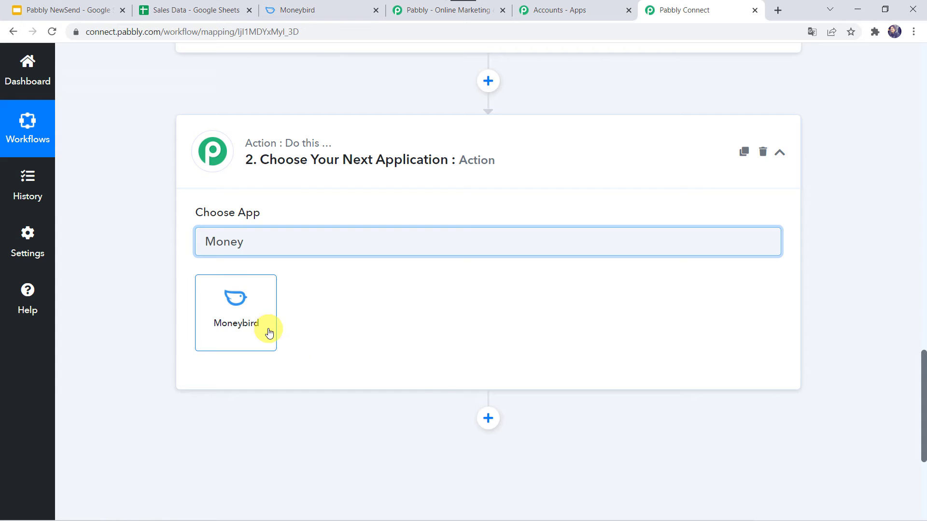
left_click(269, 333)
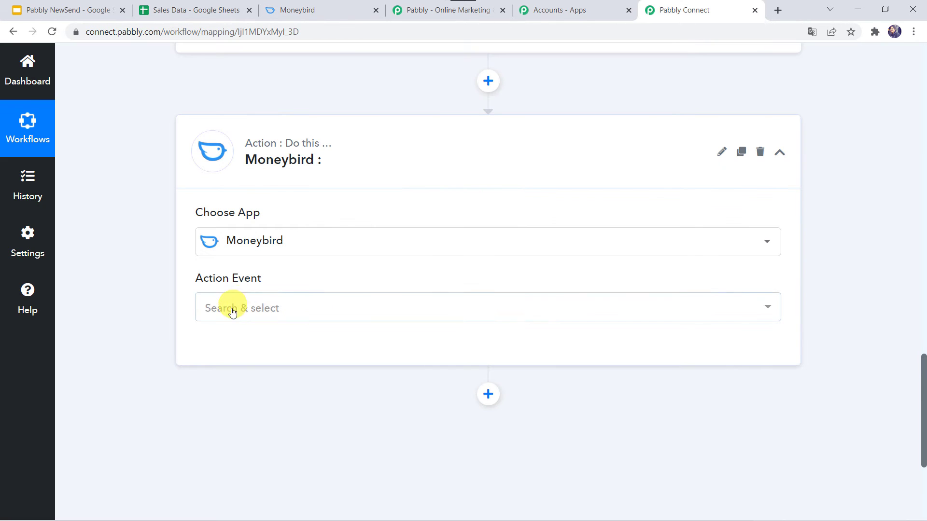
Select the Create Sales Invoice (with Line Item) action event and begin connecting Moneybird.
left_click(233, 311)
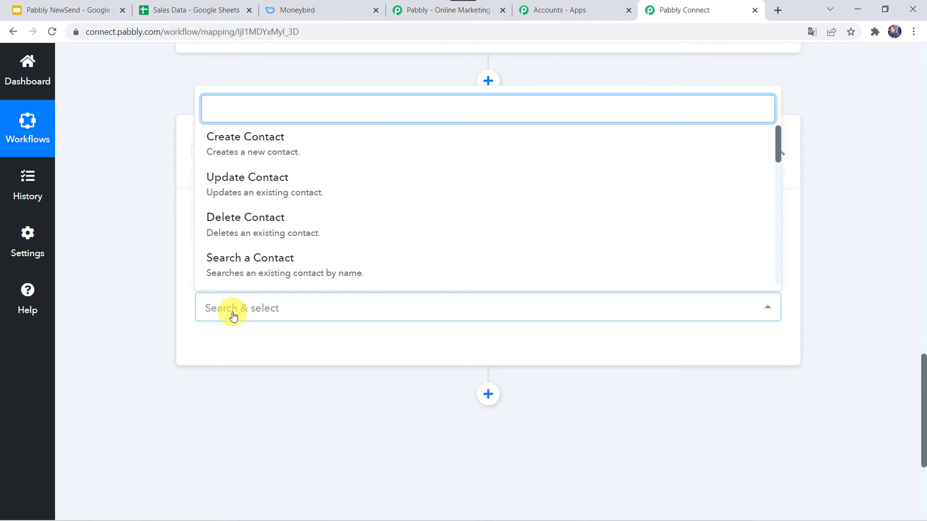
type("create sa")
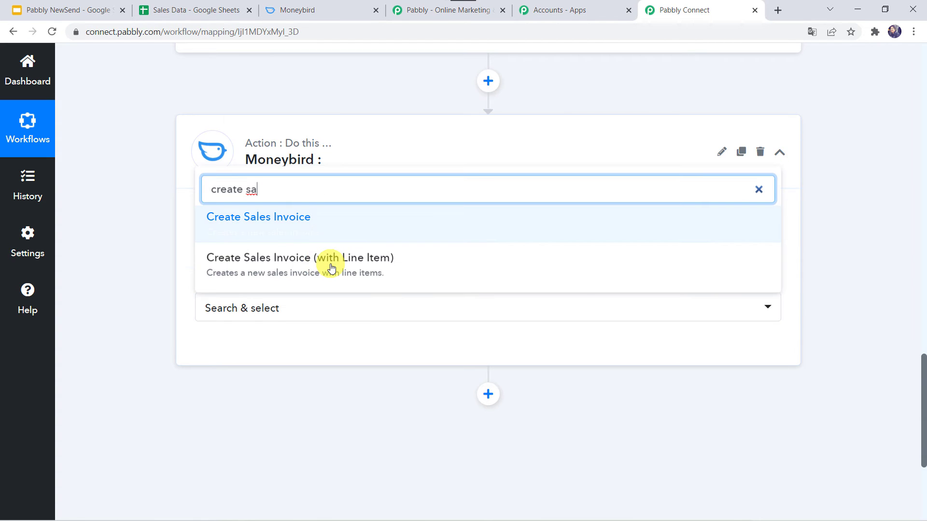
left_click(288, 265)
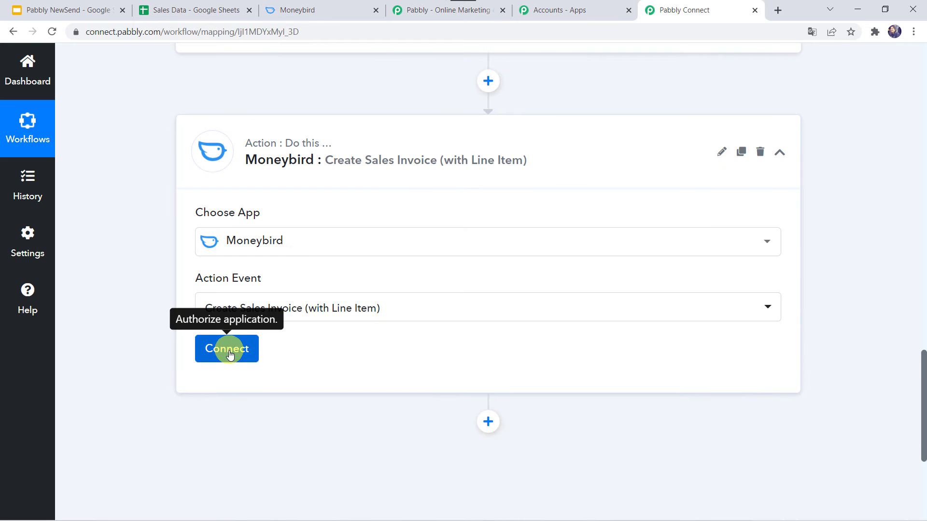
left_click(229, 354)
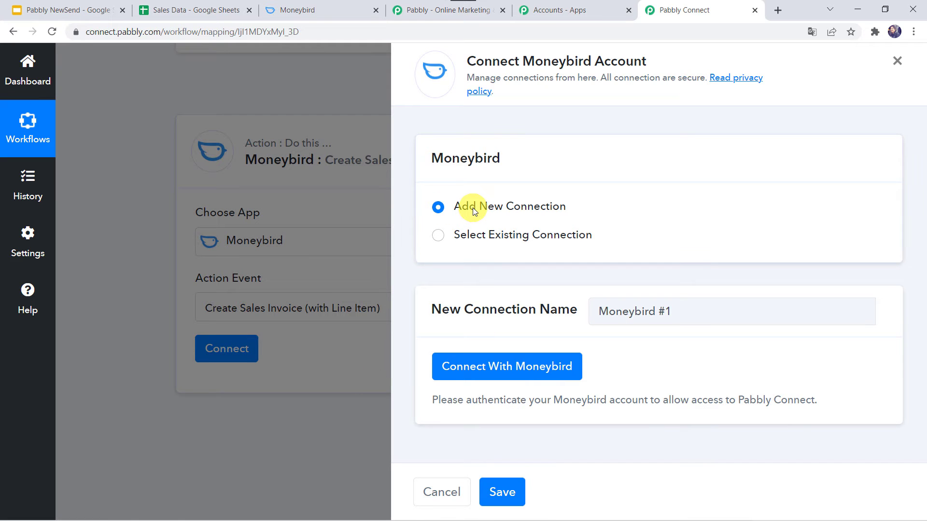
Authorize Pabbly Connect's access to Moneybird so the invoice step shows Connected.
left_click(469, 372)
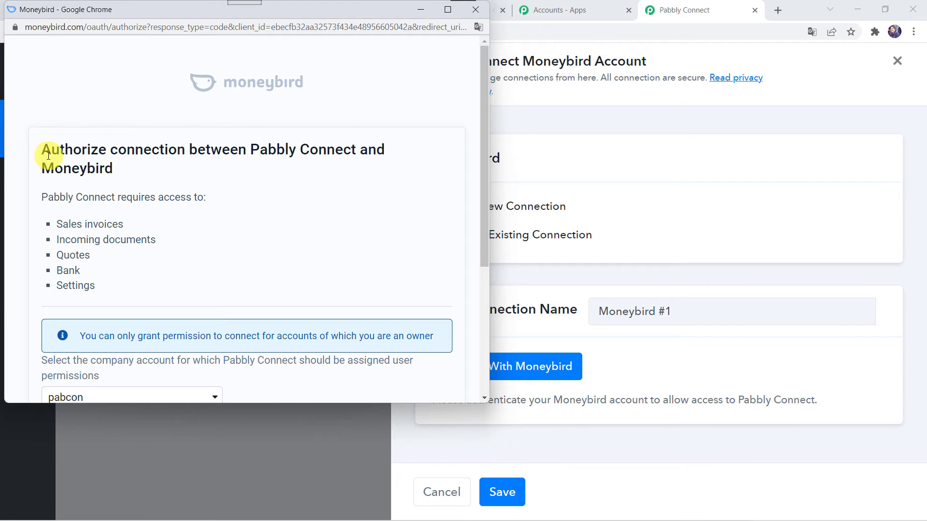
scroll(278, 279, "down", 4)
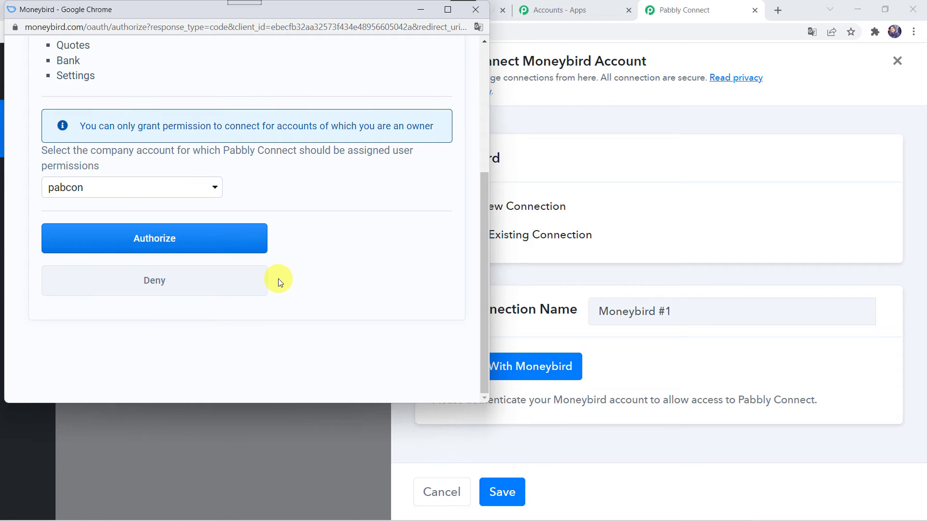
left_click(153, 243)
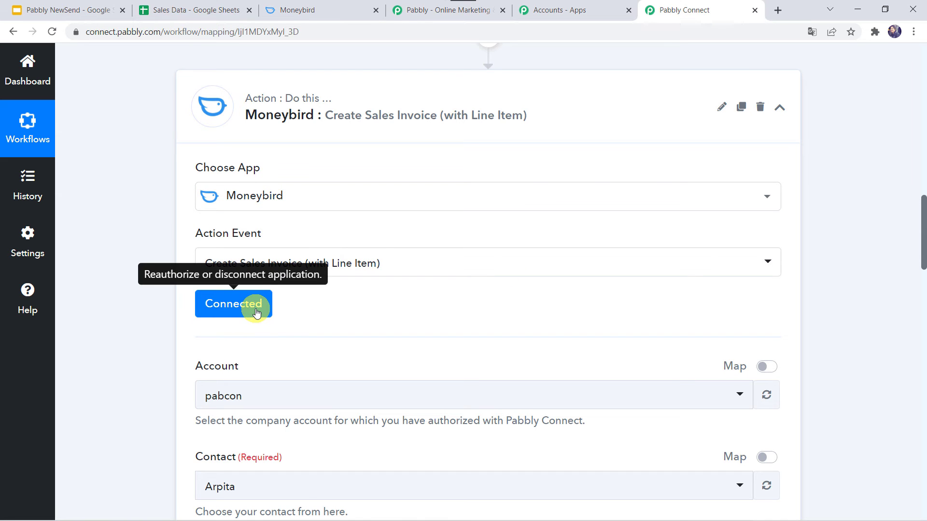
Choose the authorized company account and map Contact to the sheet's Contact Id.
scroll(379, 283, "down", 4)
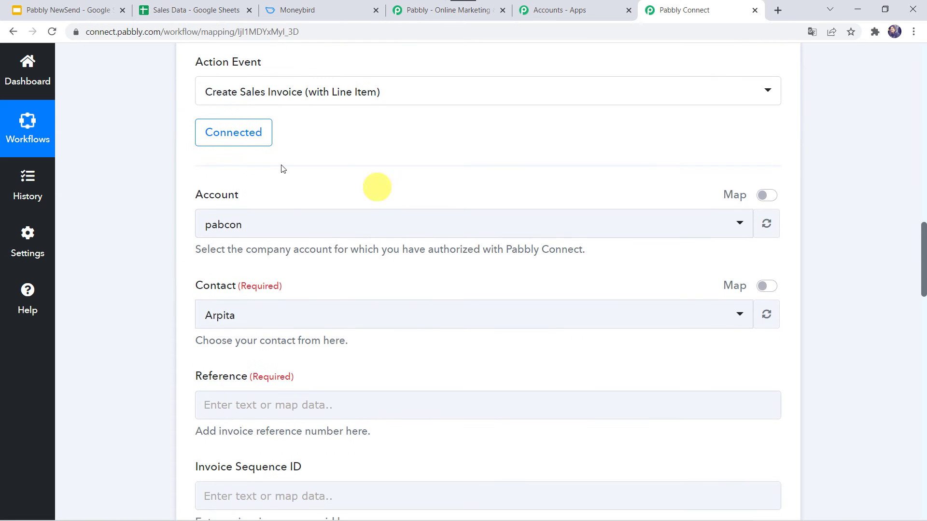
left_click(294, 231)
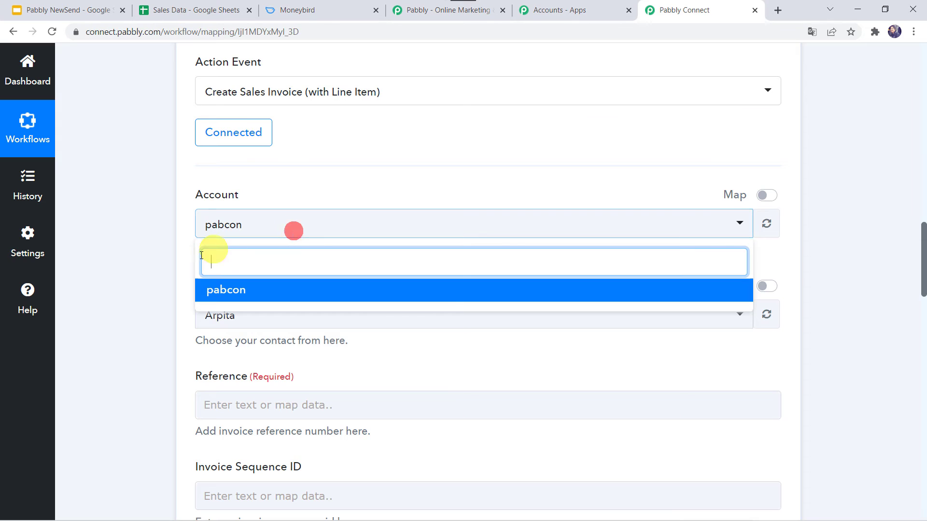
left_click(278, 291)
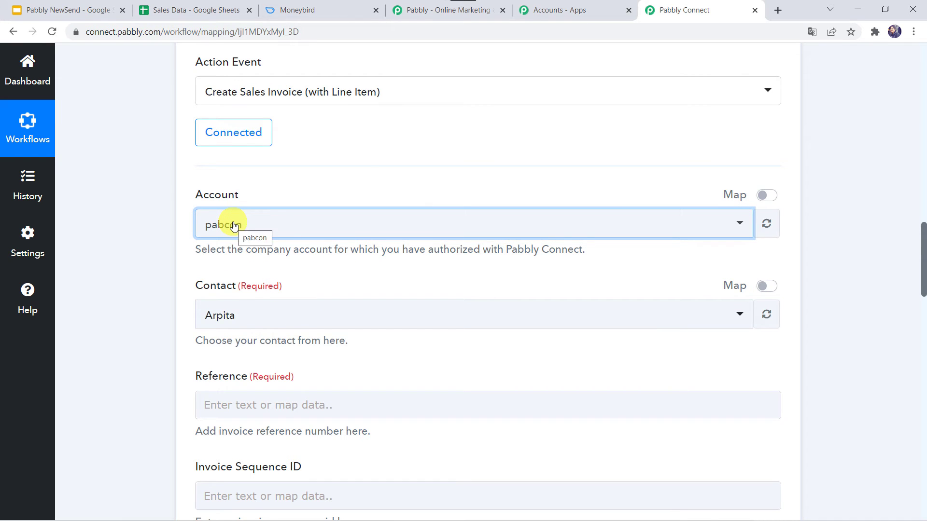
scroll(187, 230, "down", 2)
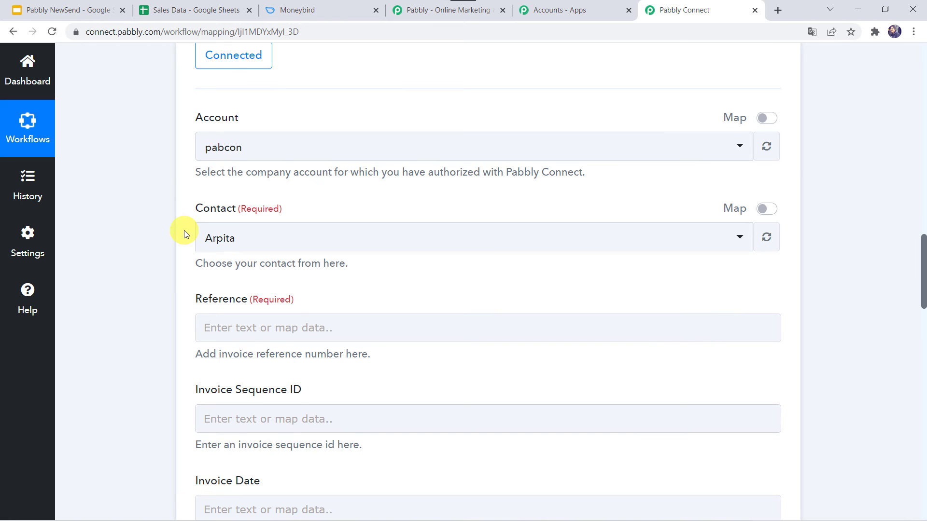
left_click(770, 210)
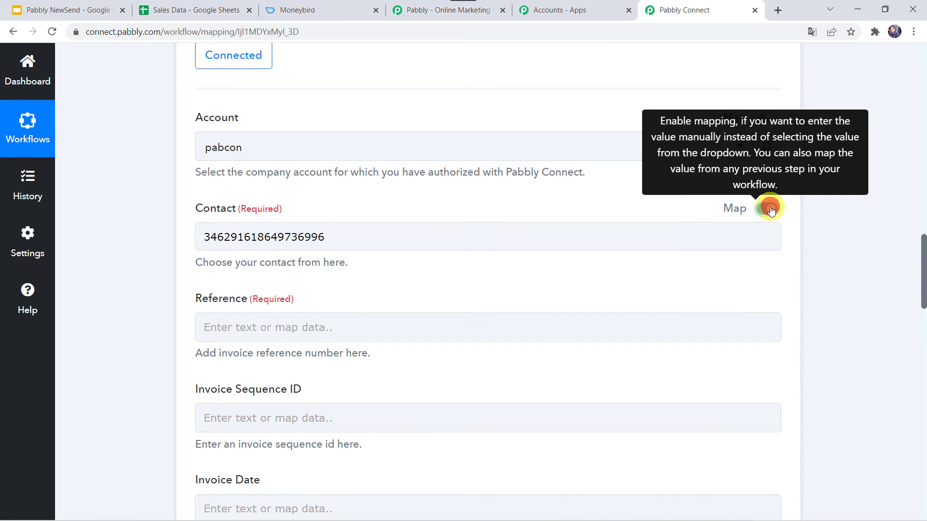
left_click(383, 237)
key("BackSpace")
key("BackSpace")
key("BackSpace")
key("BackSpace")
key("BackSpace")
key("BackSpace")
key("BackSpace")
key("BackSpace")
key("BackSpace")
key("BackSpace")
key("BackSpace")
key("BackSpace")
key("BackSpace")
key("BackSpace")
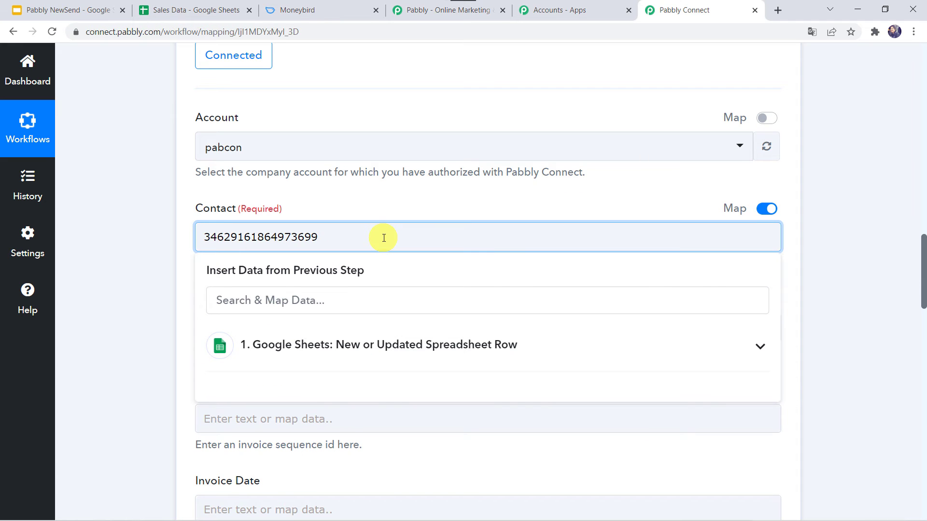
left_click(285, 346)
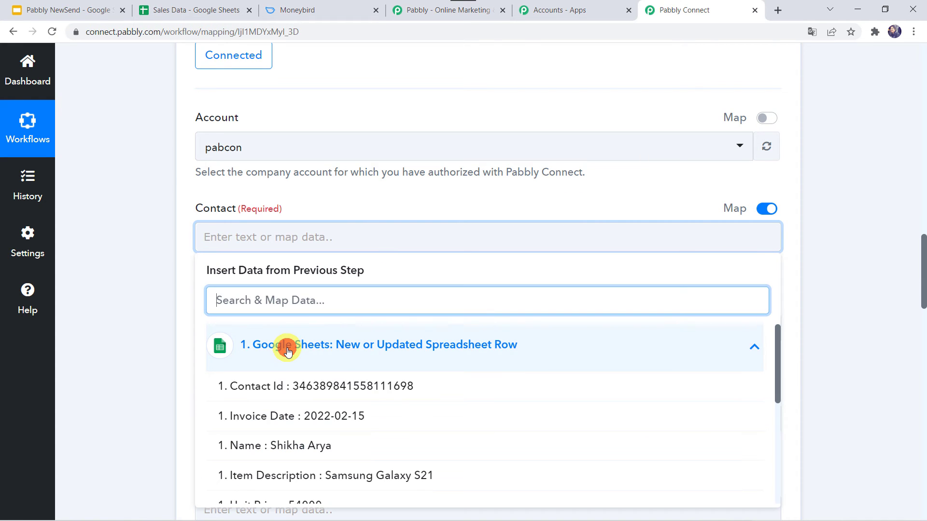
left_click(300, 386)
left_click(184, 353)
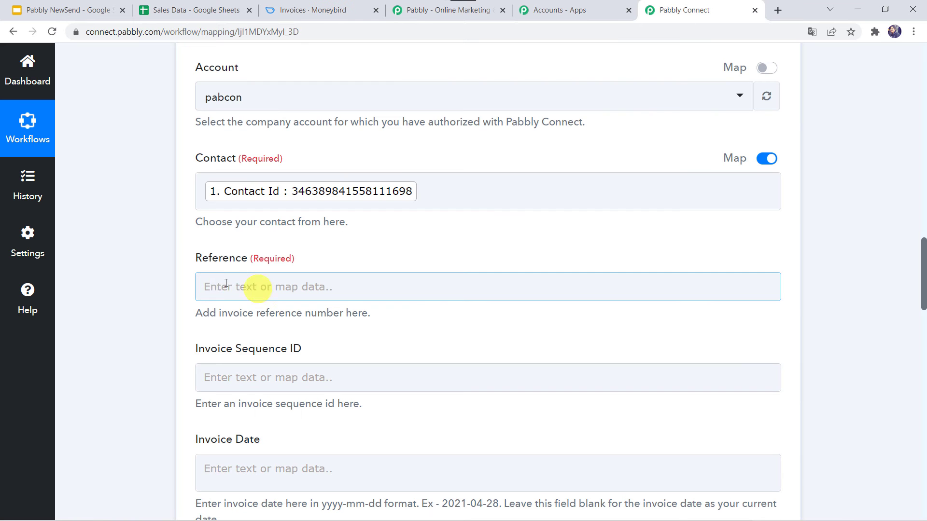
Set Reference to Ref_ followed by the sheet's RowIndex.
left_click(215, 287)
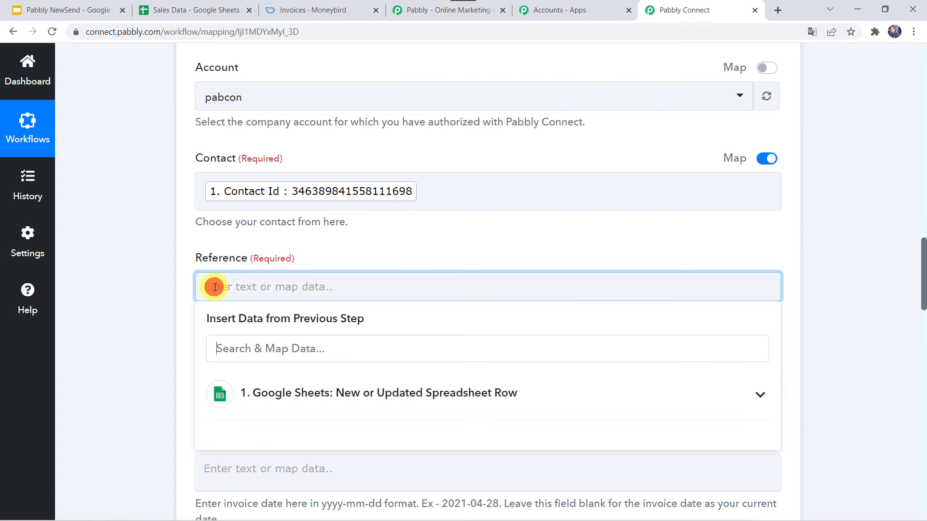
type("Ref_")
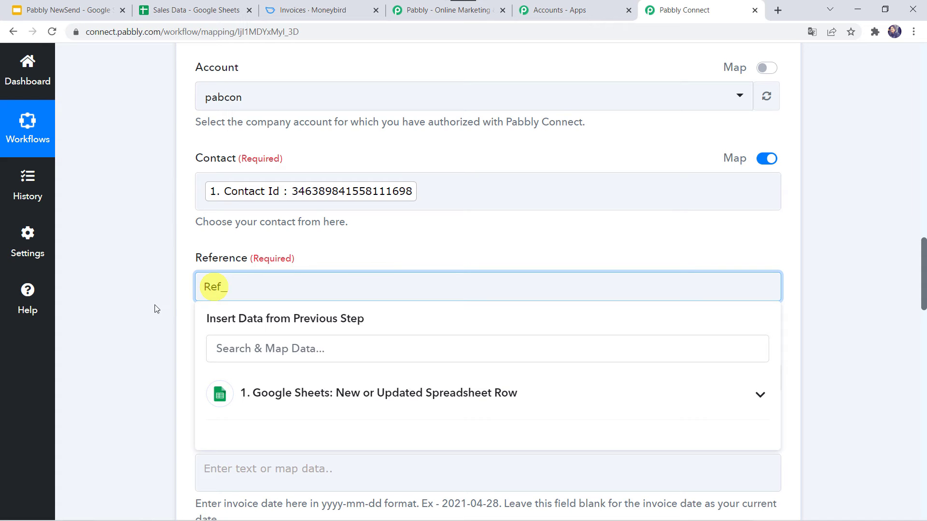
left_click(279, 401)
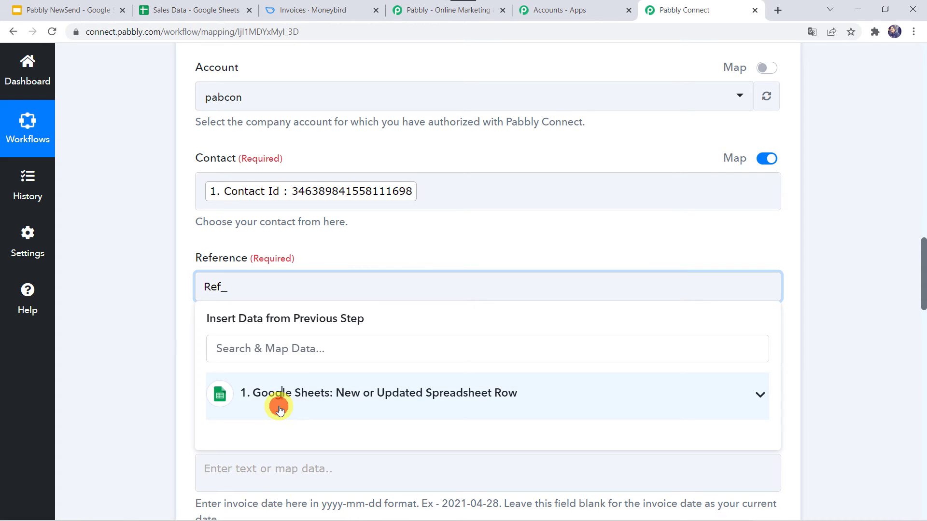
scroll(310, 357, "down", 5)
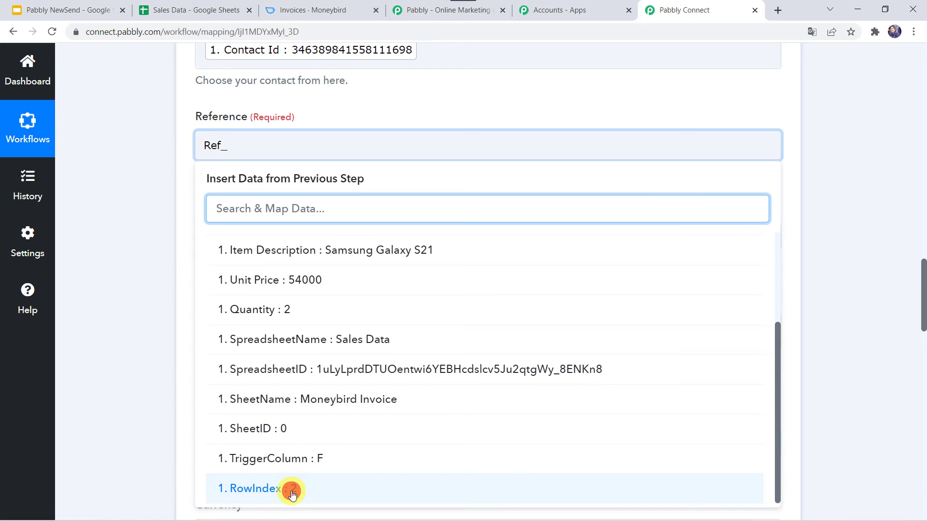
left_click(291, 493)
left_click(133, 370)
Set Invoice Sequence ID to Inv_ followed by the sheet's RowIndex.
scroll(132, 370, "down", 1)
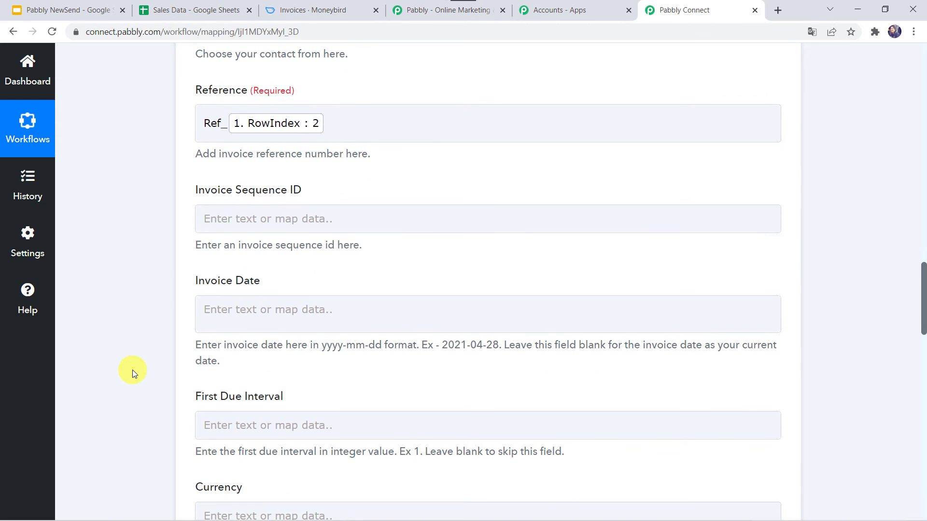
left_click(225, 225)
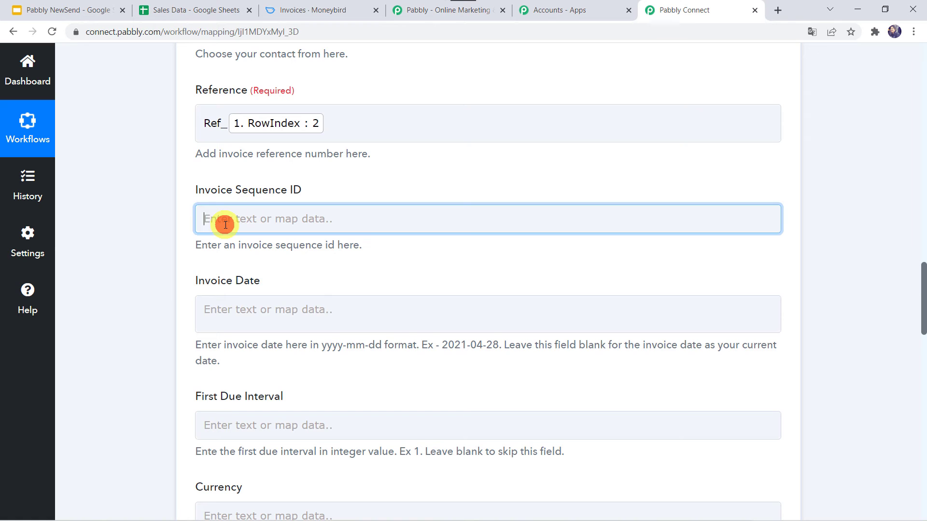
type("In")
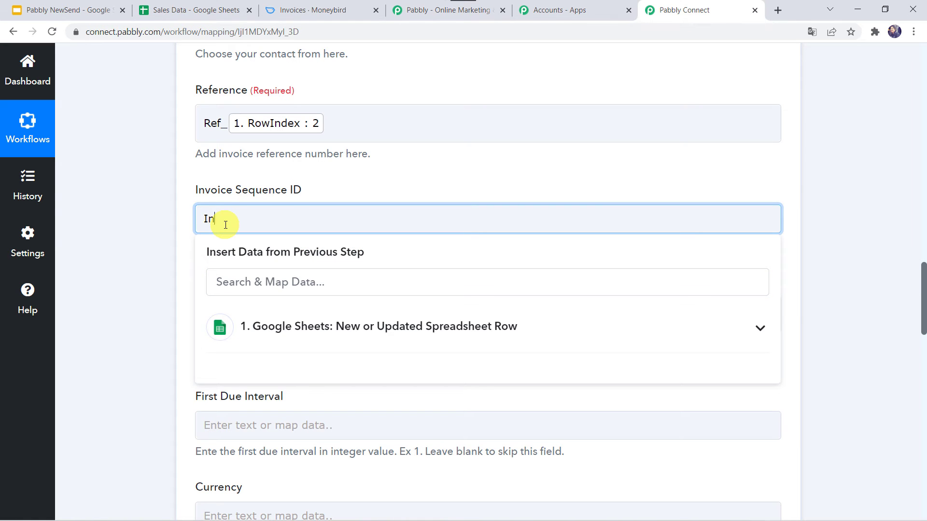
type("v_")
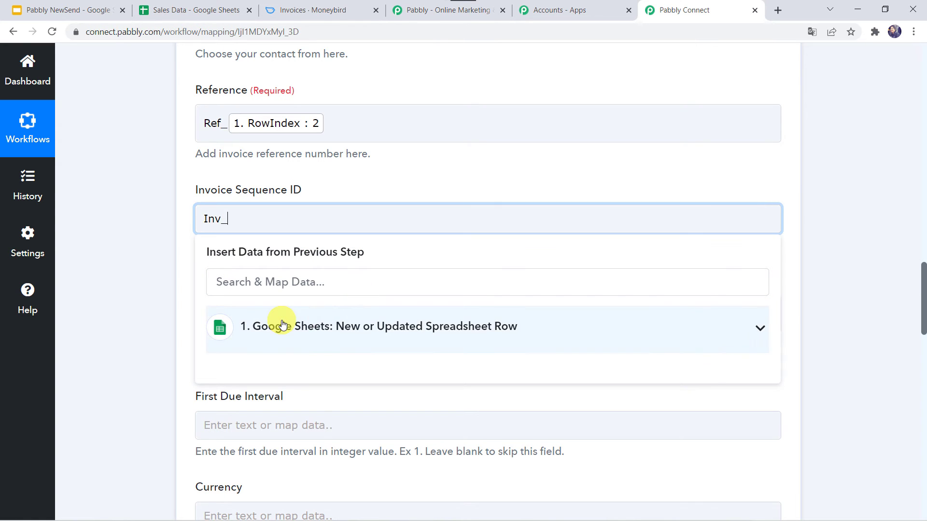
left_click(282, 324)
scroll(269, 430, "down", 5)
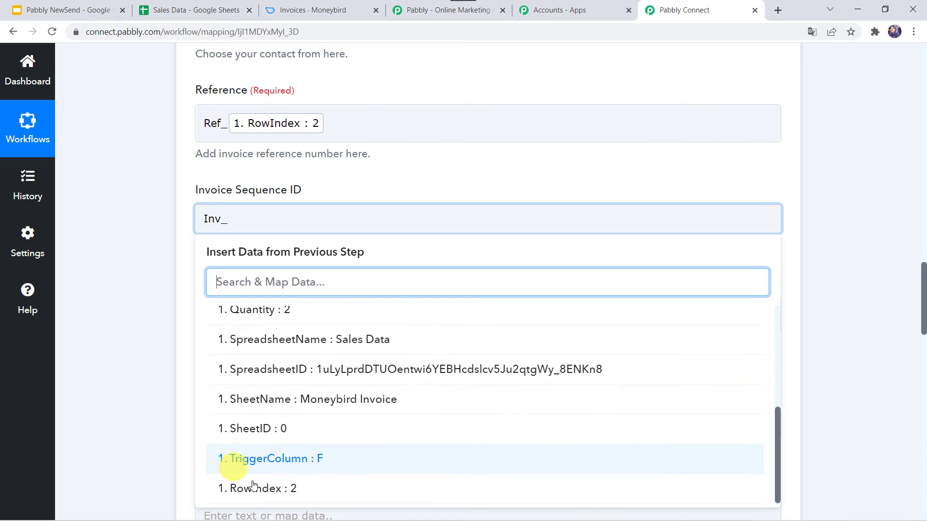
left_click(276, 488)
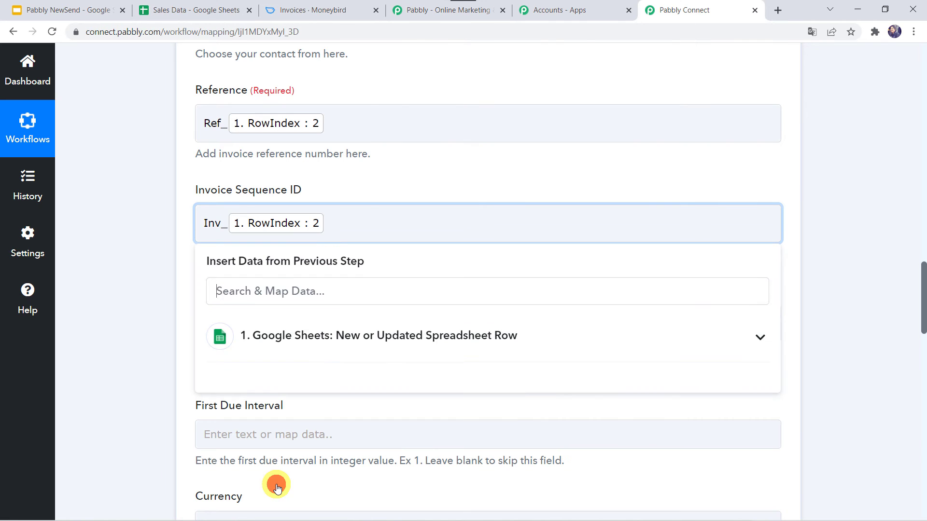
left_click(135, 309)
scroll(135, 308, "down", 2)
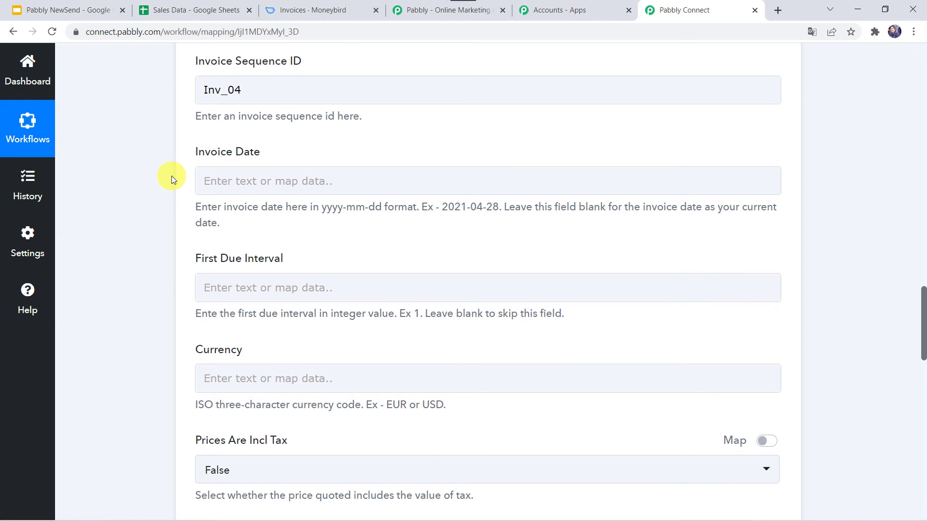
scroll(171, 178, "up", 7)
scroll(173, 179, "up", 8)
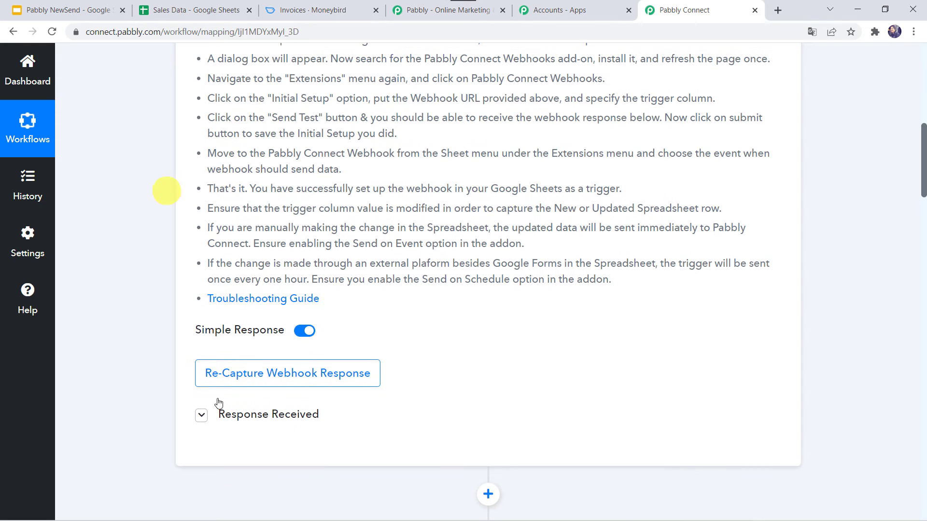
Review the sheet's sample values and check the invoice date in the Sales Data sheet.
left_click(268, 410)
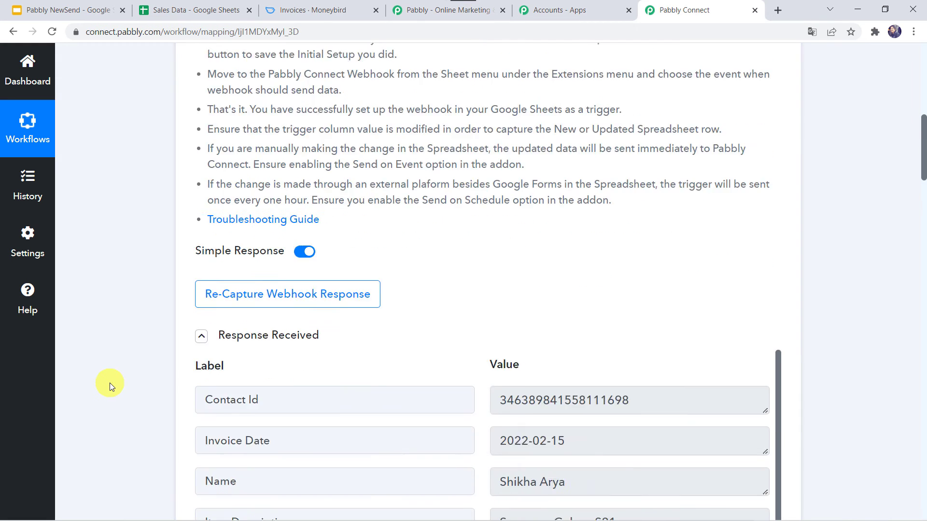
scroll(416, 151, "down", 7)
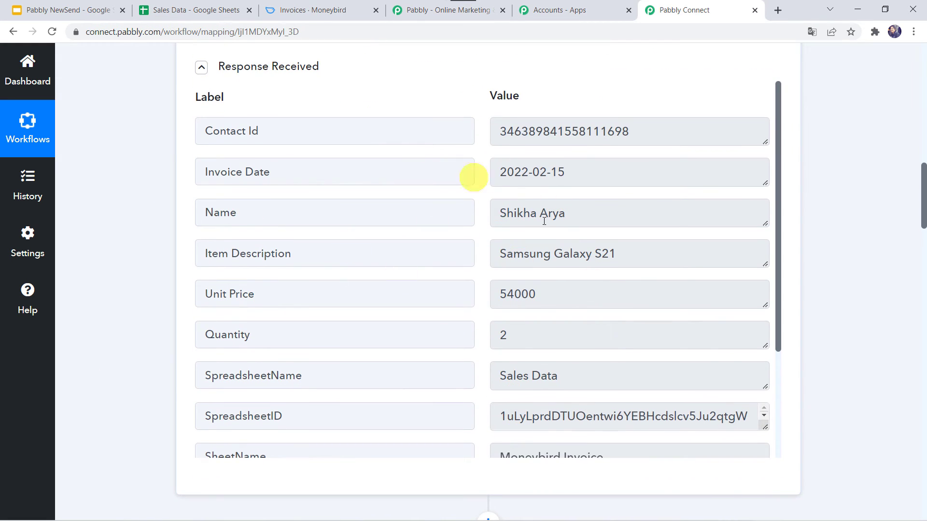
scroll(104, 378, "down", 12)
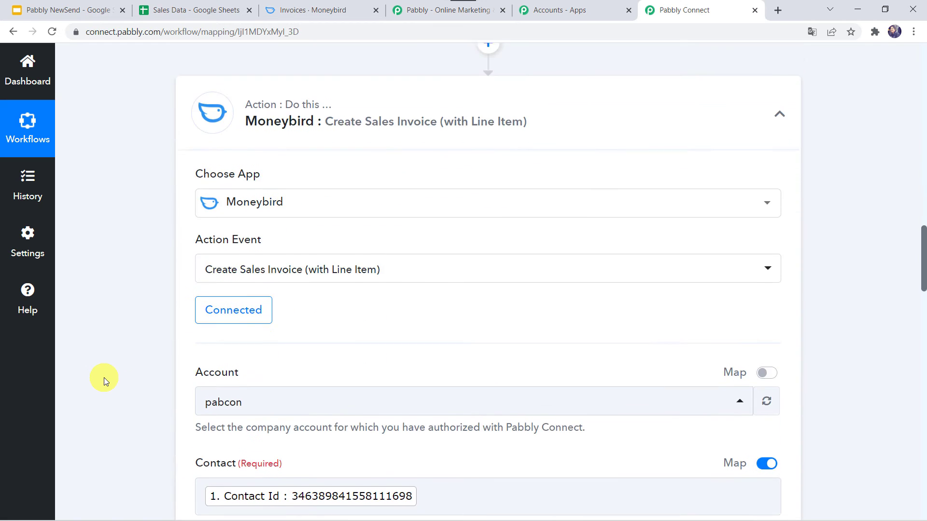
scroll(104, 380, "up", 7)
scroll(103, 378, "up", 8)
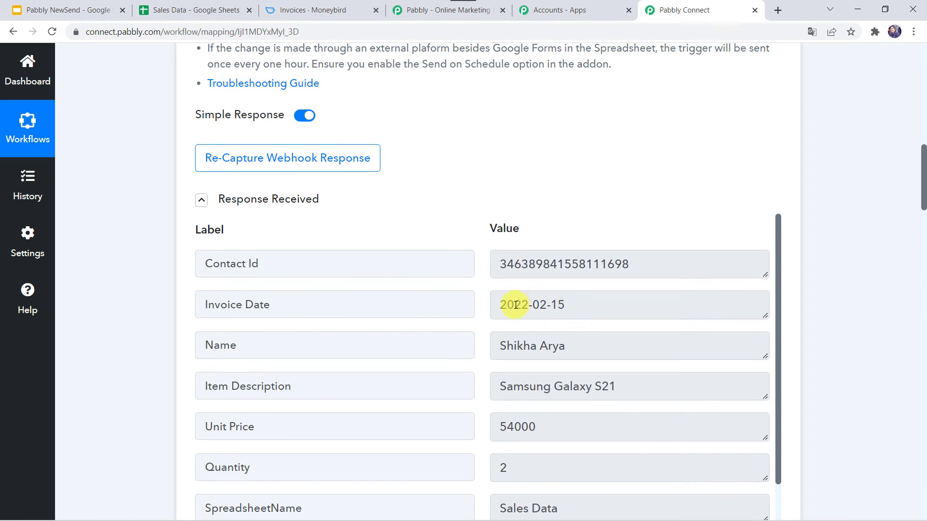
scroll(120, 481, "down", 16)
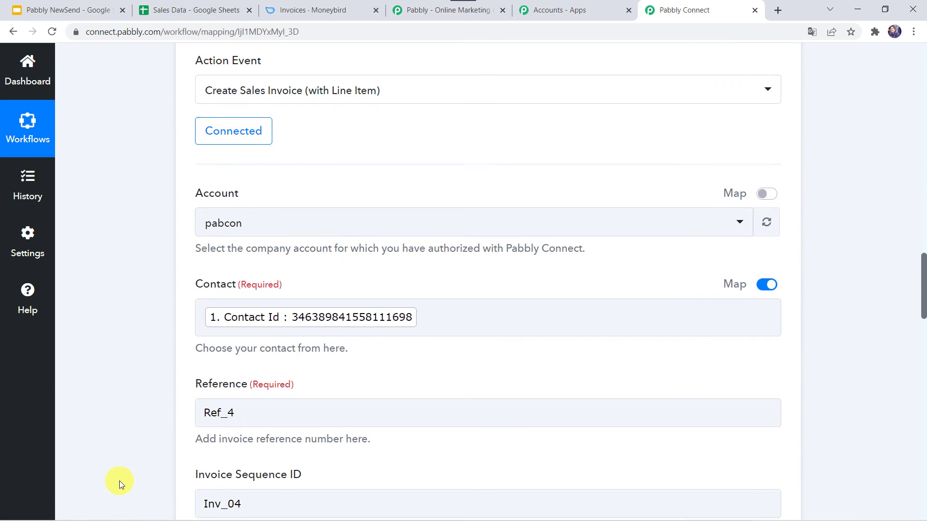
scroll(120, 481, "down", 7)
left_click(230, 233)
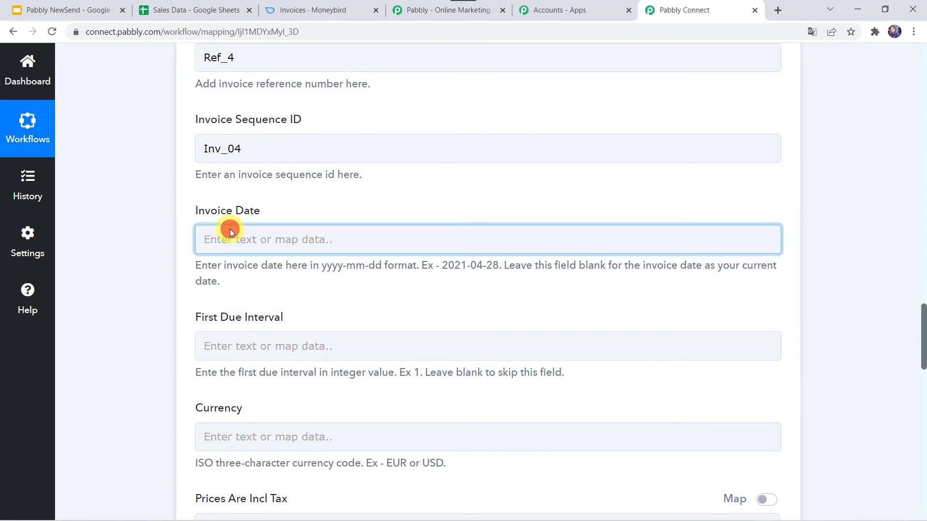
left_click(153, 248)
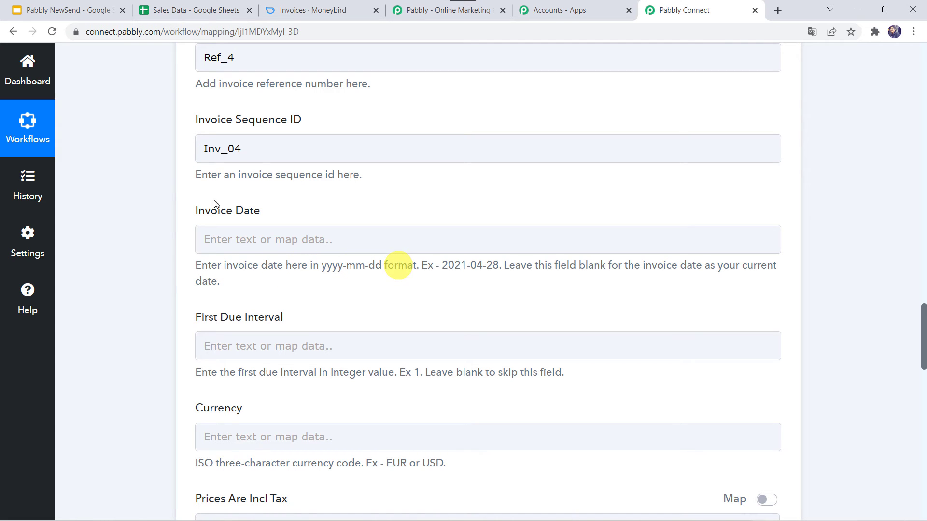
left_click(203, 10)
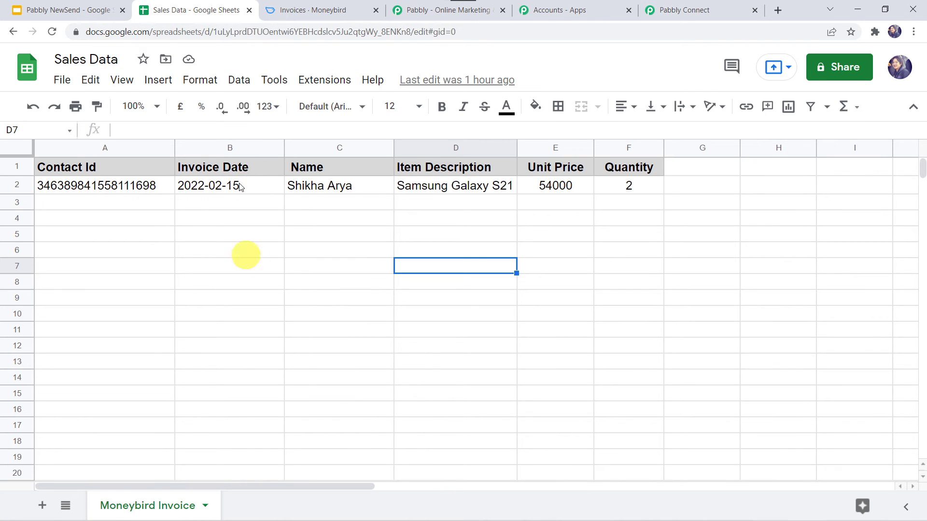
left_click(674, 10)
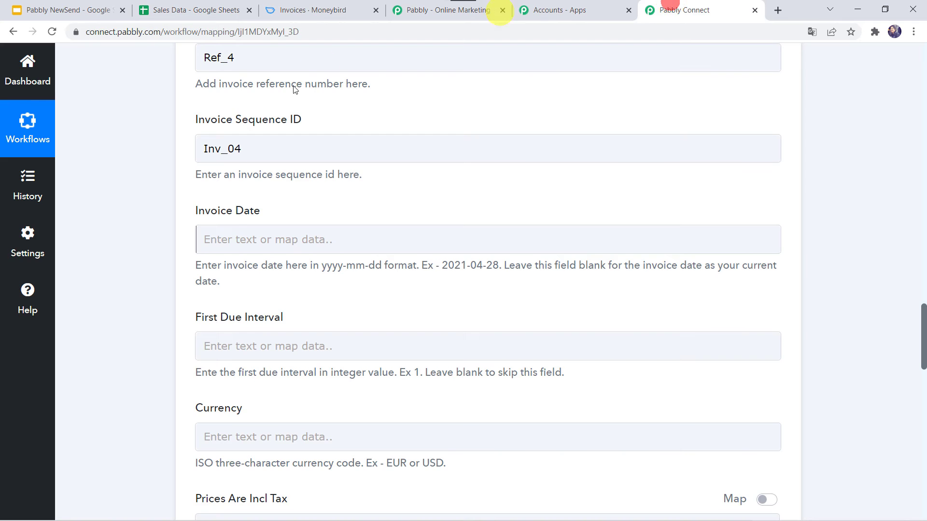
Map Invoice Date to the sheet's Invoice Date value (2022-02-15).
left_click(207, 239)
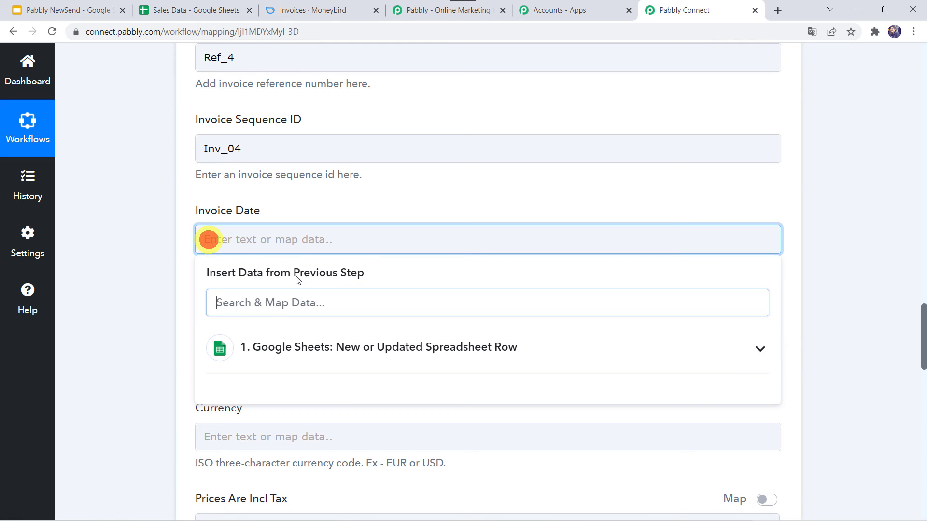
left_click(254, 344)
left_click(281, 419)
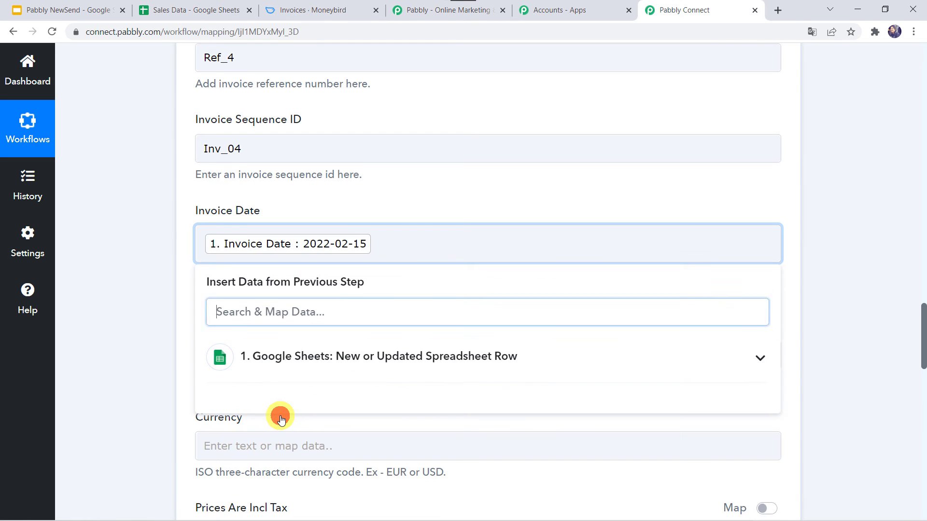
left_click(150, 373)
scroll(149, 373, "down", 3)
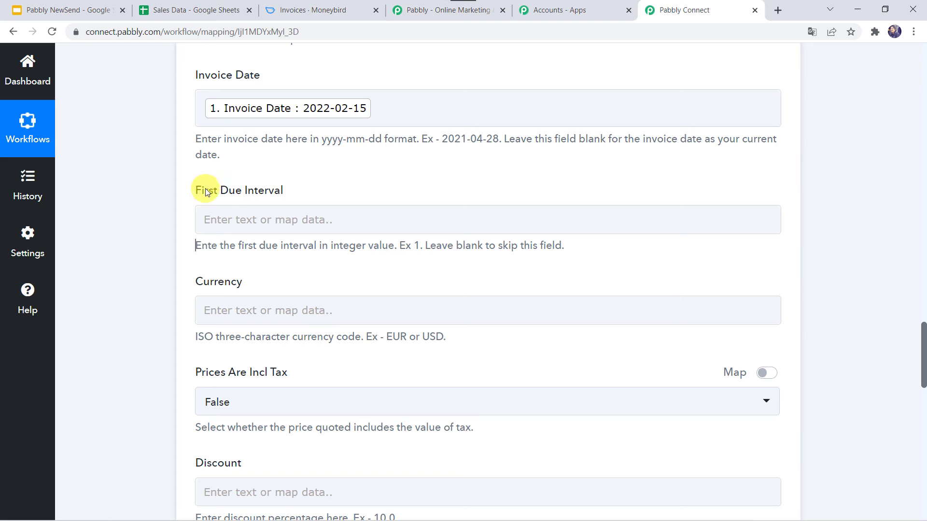
Leave First Due Interval blank and set Currency to INR.
left_click(243, 226)
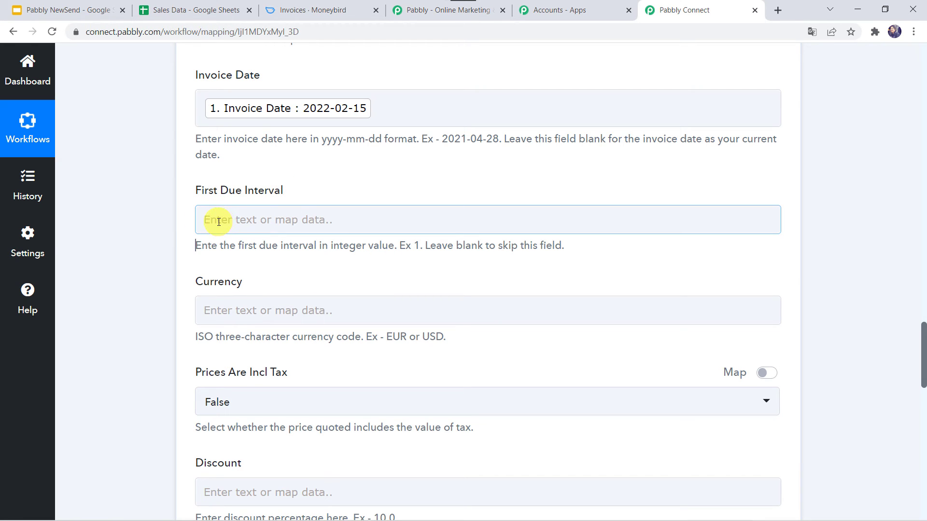
left_click(166, 221)
scroll(166, 221, "down", 2)
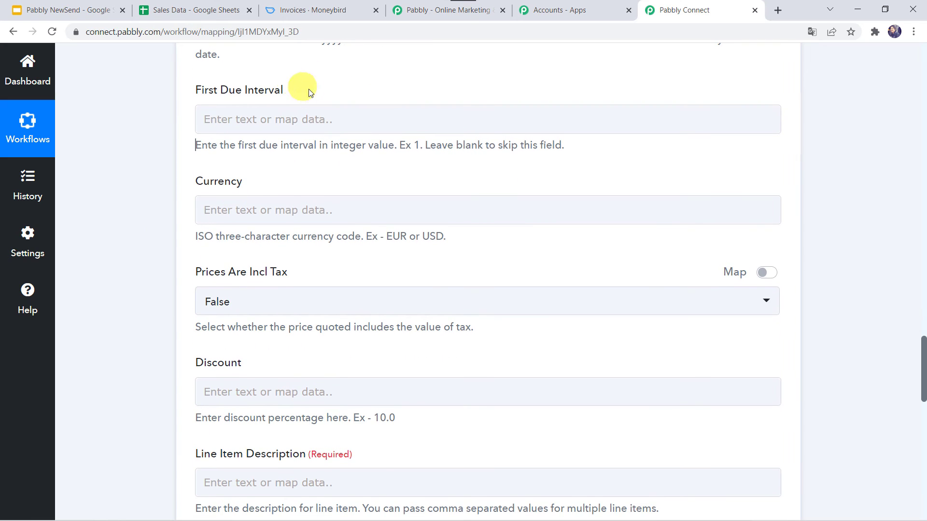
left_click(221, 210)
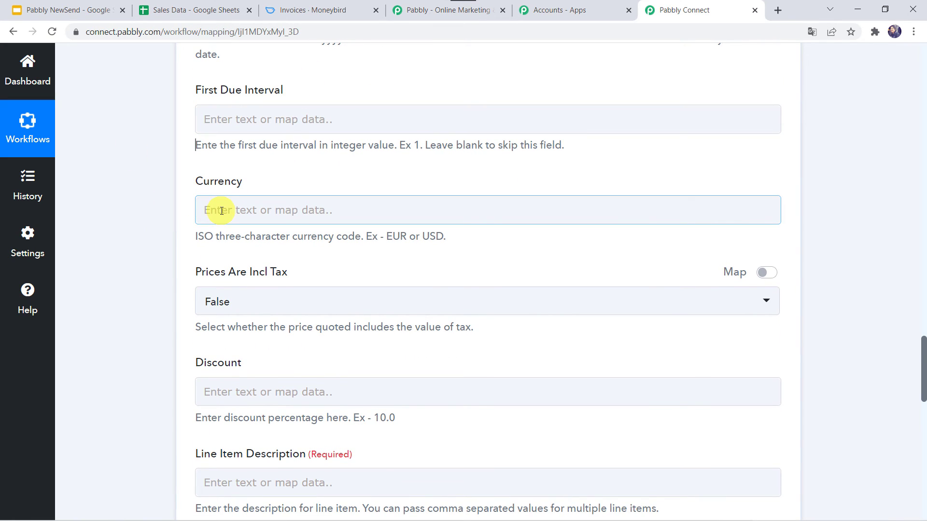
left_click(221, 210)
type("INR")
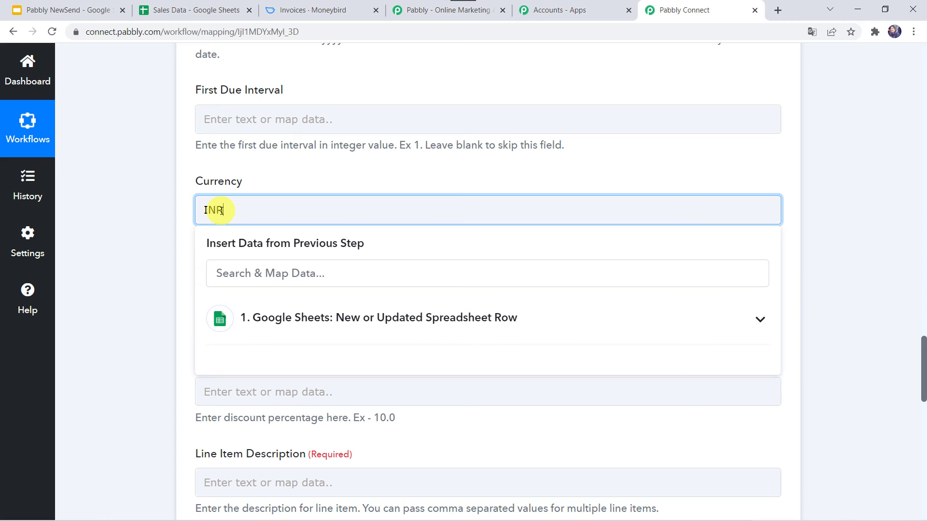
left_click(152, 222)
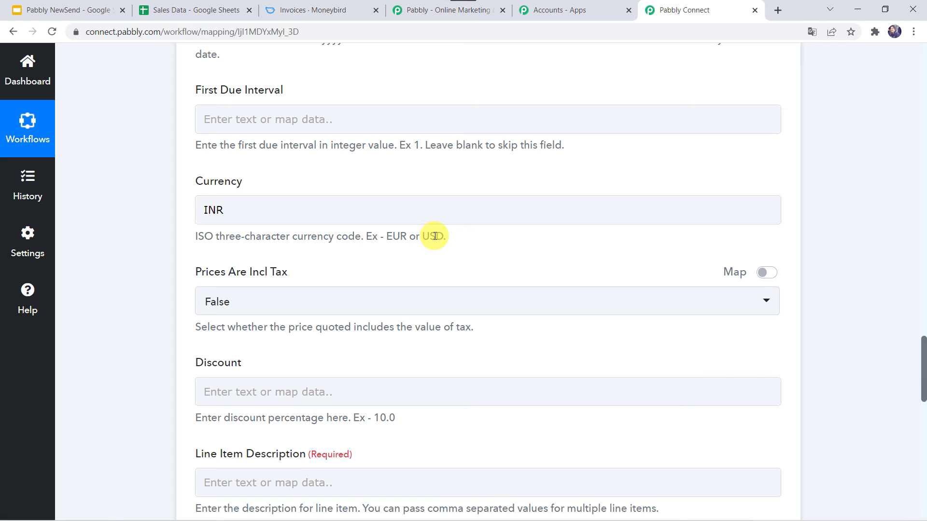
left_click(241, 214)
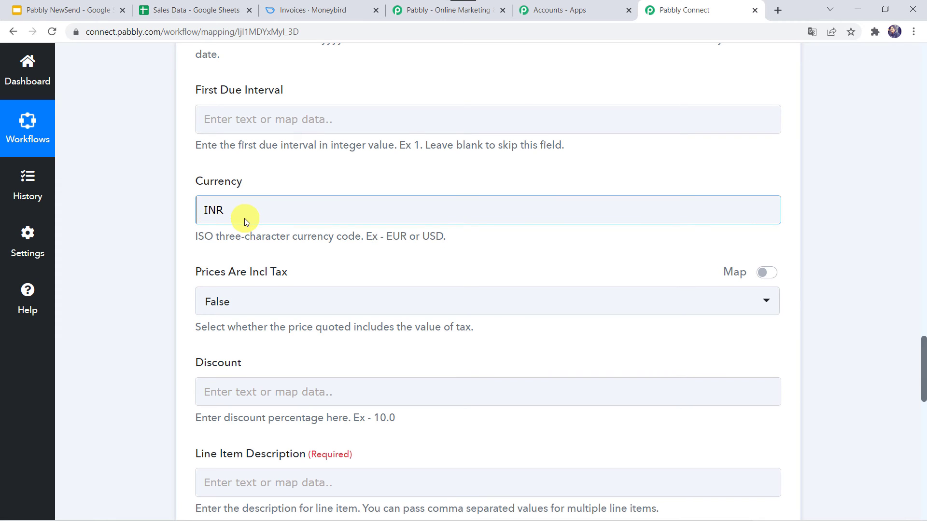
left_click(180, 259)
scroll(179, 259, "down", 2)
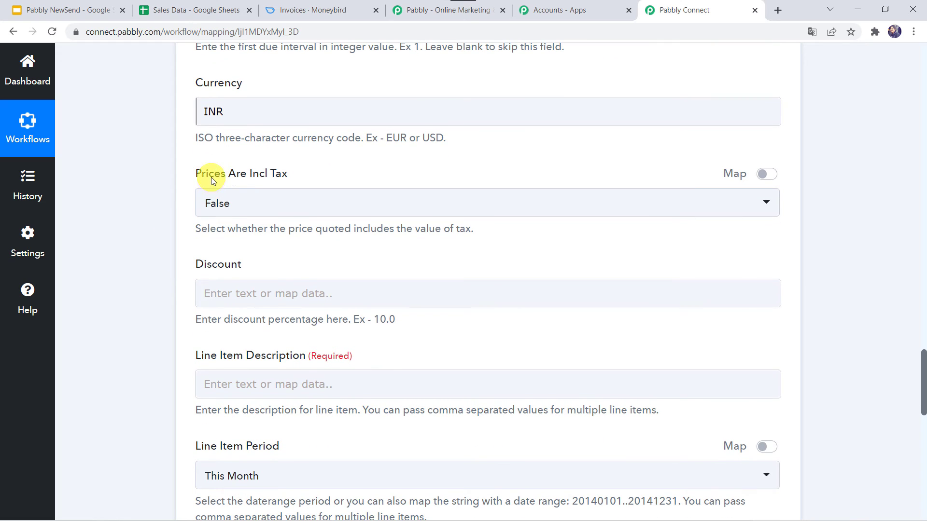
Keep Prices Are Incl Tax set to False.
left_click(240, 213)
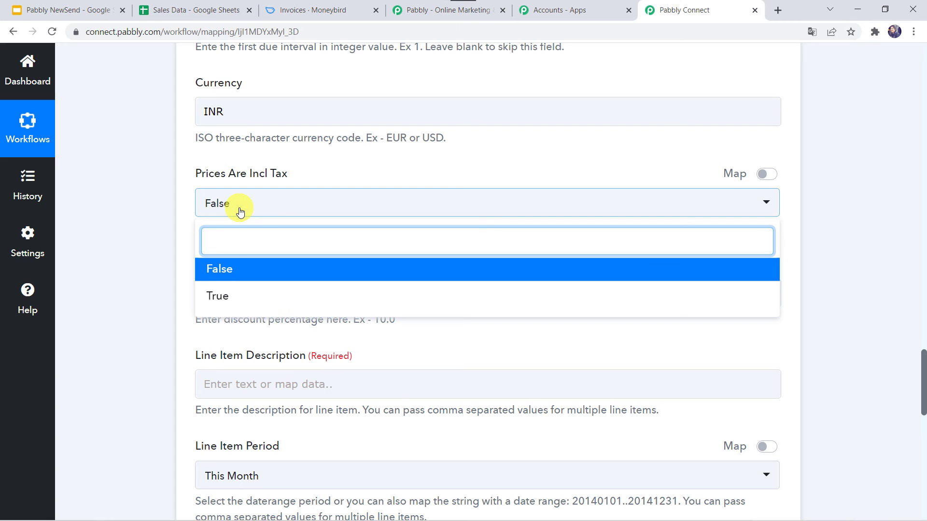
left_click(223, 263)
left_click(166, 274)
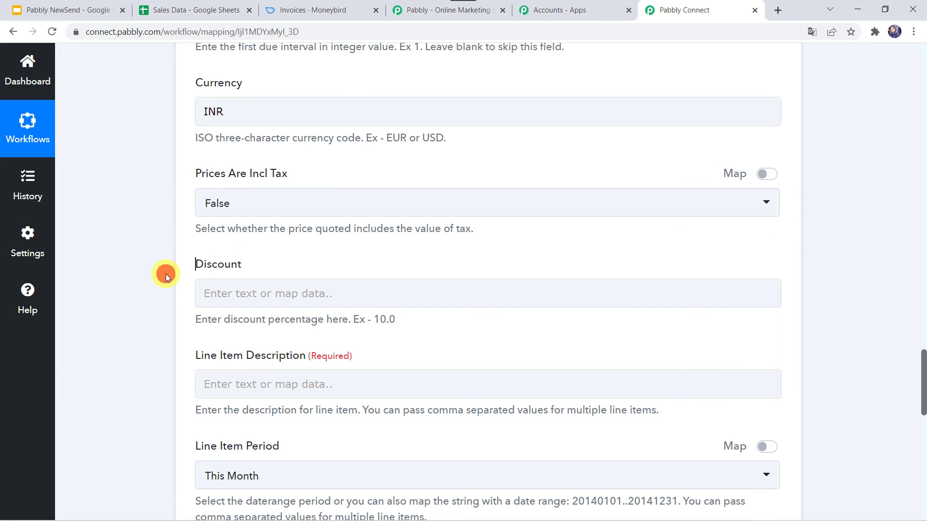
scroll(295, 221, "down", 2)
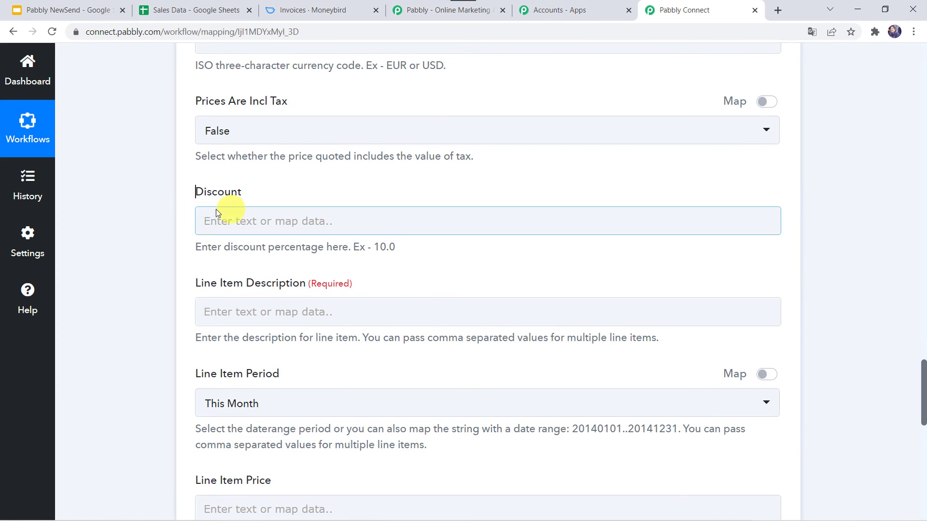
Map Line Item Description to the sheet's Item Description.
scroll(166, 220, "down", 3)
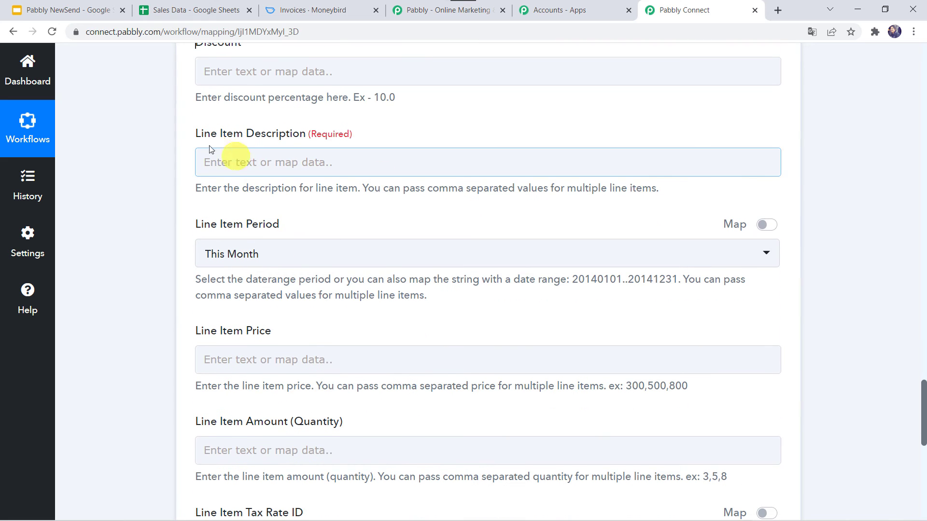
left_click(206, 166)
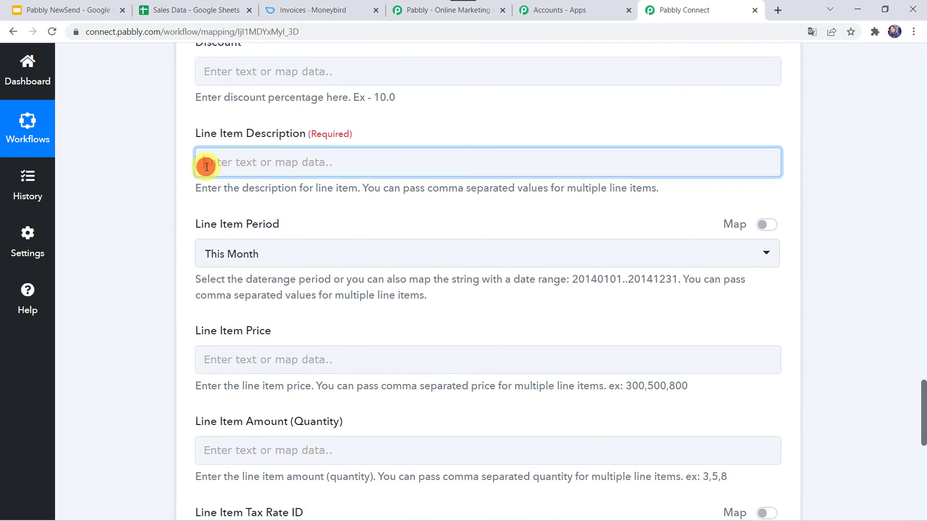
left_click(244, 269)
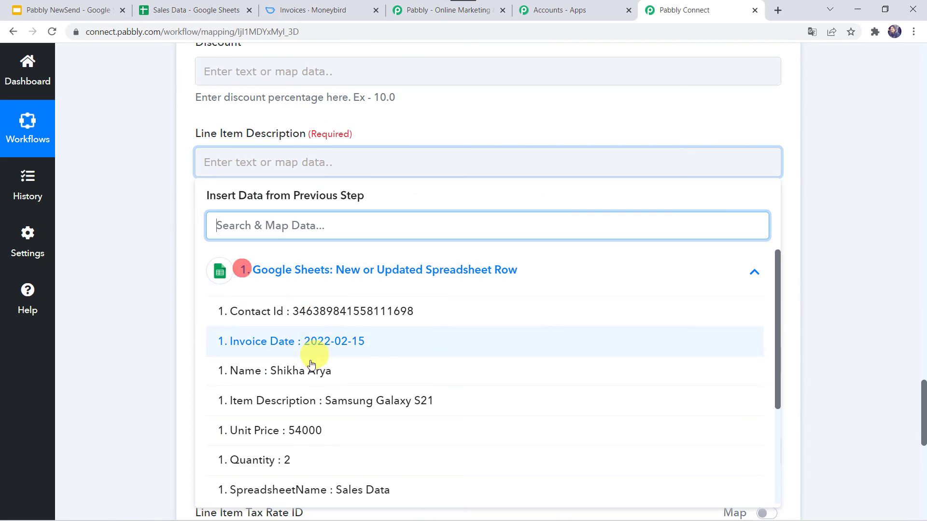
scroll(311, 365, "down", 1)
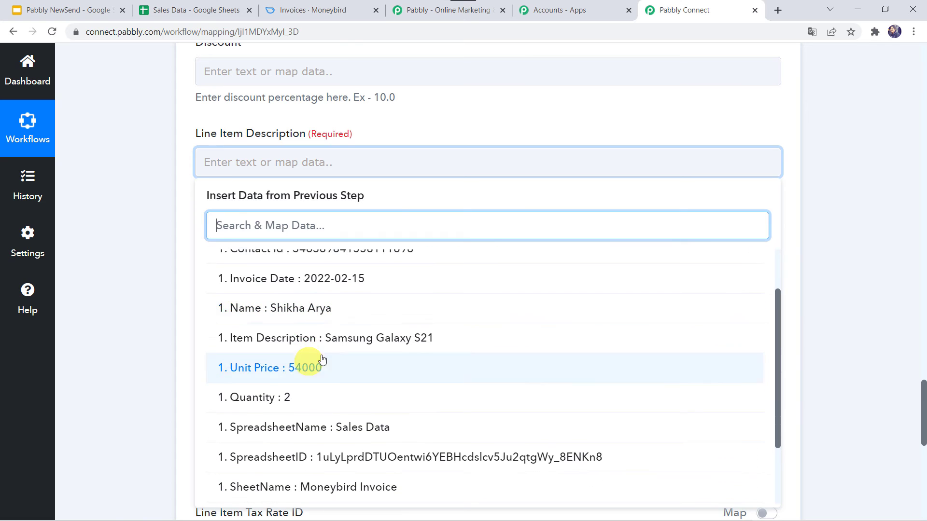
left_click(364, 346)
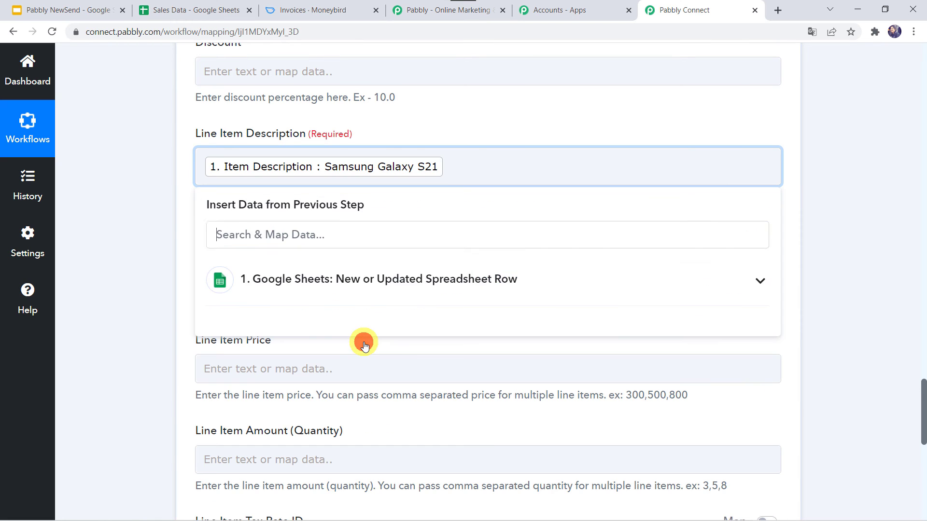
left_click(149, 284)
scroll(149, 284, "down", 2)
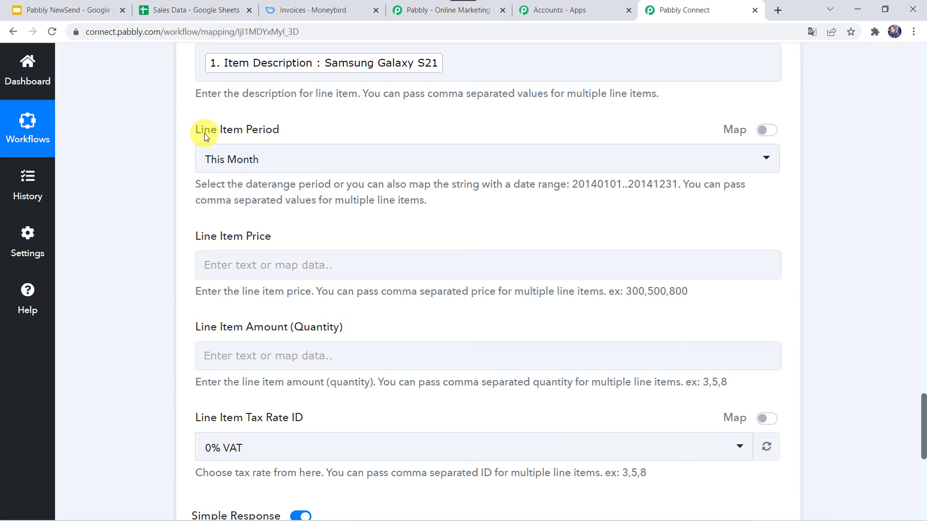
Keep Line Item Period set to This Month.
left_click(251, 161)
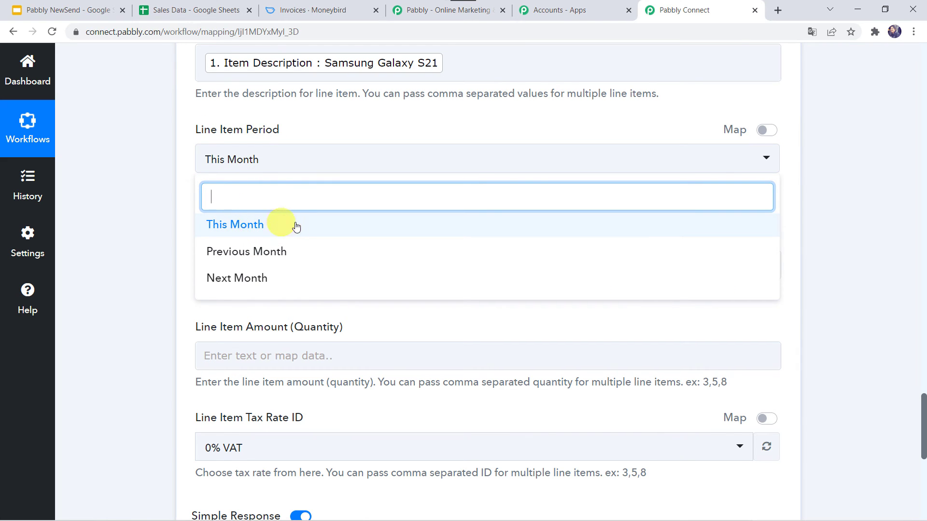
left_click(251, 227)
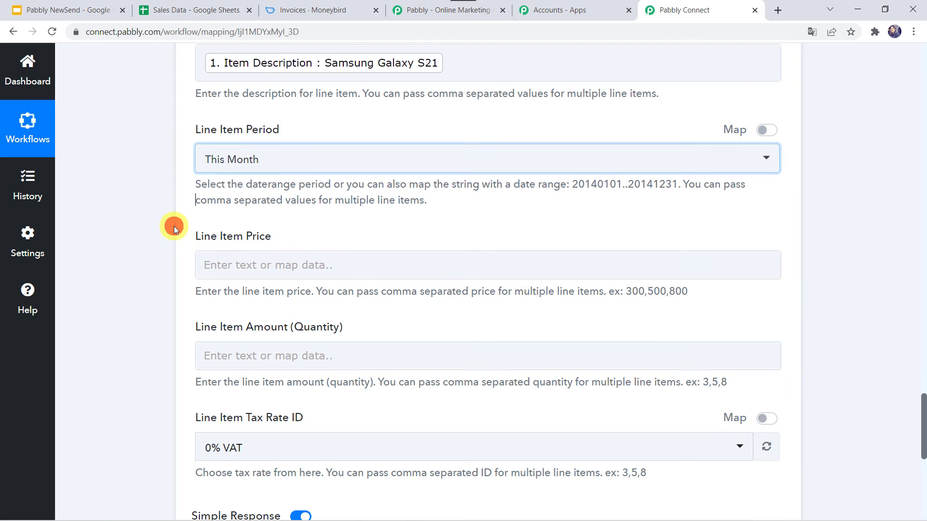
scroll(173, 226, "down", 2)
Map the sheet's Unit Price into Line Item Price and Quantity into Line Item Amount.
left_click(234, 184)
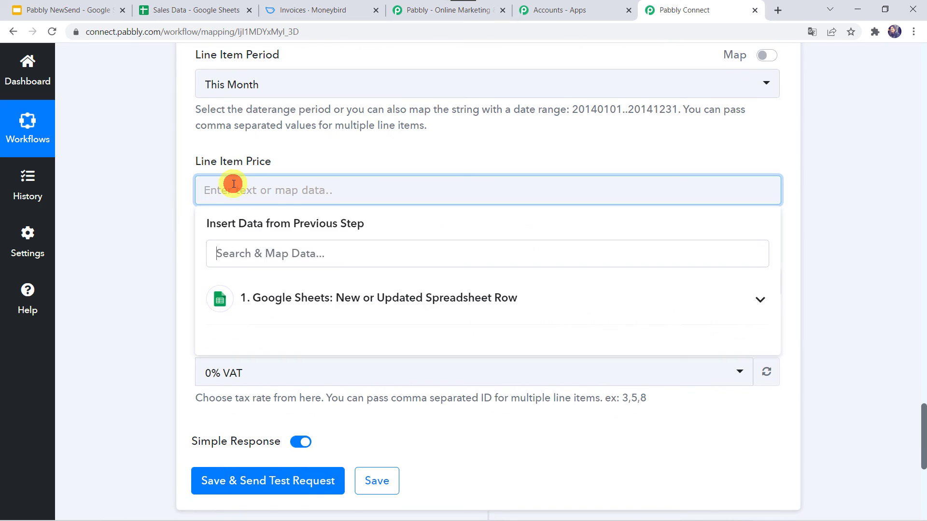
left_click(251, 290)
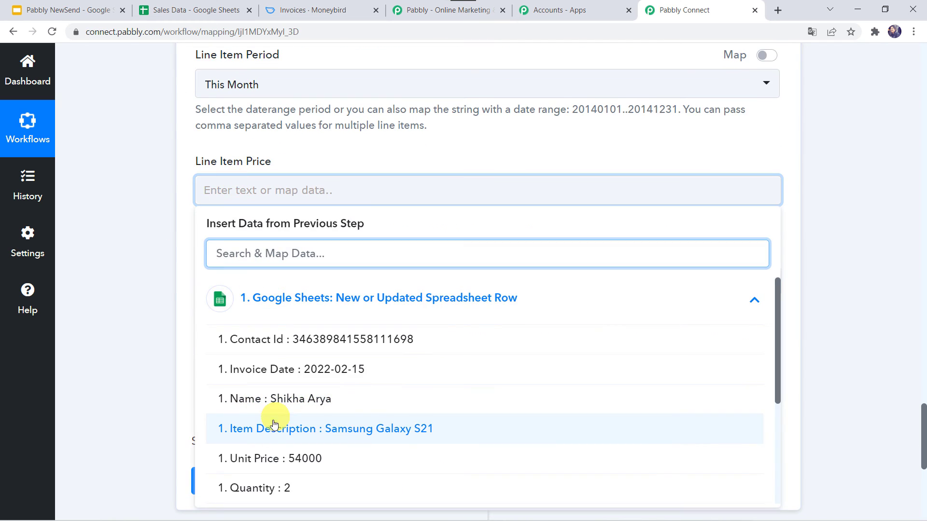
left_click(310, 461)
left_click(131, 317)
scroll(131, 317, "down", 3)
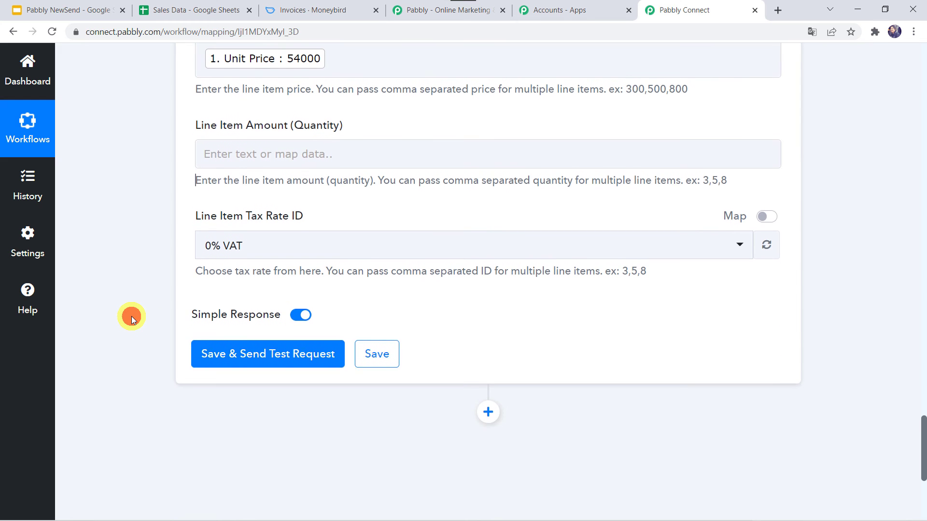
left_click(222, 151)
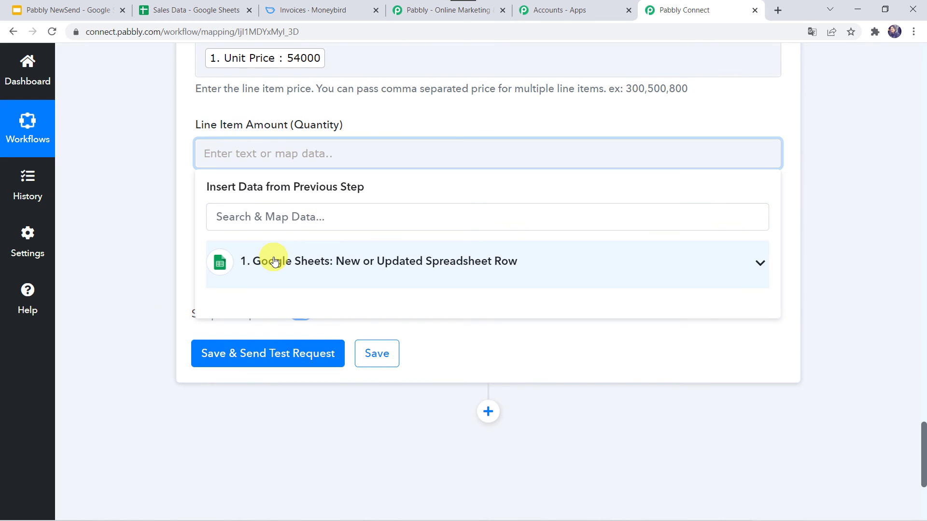
left_click(274, 261)
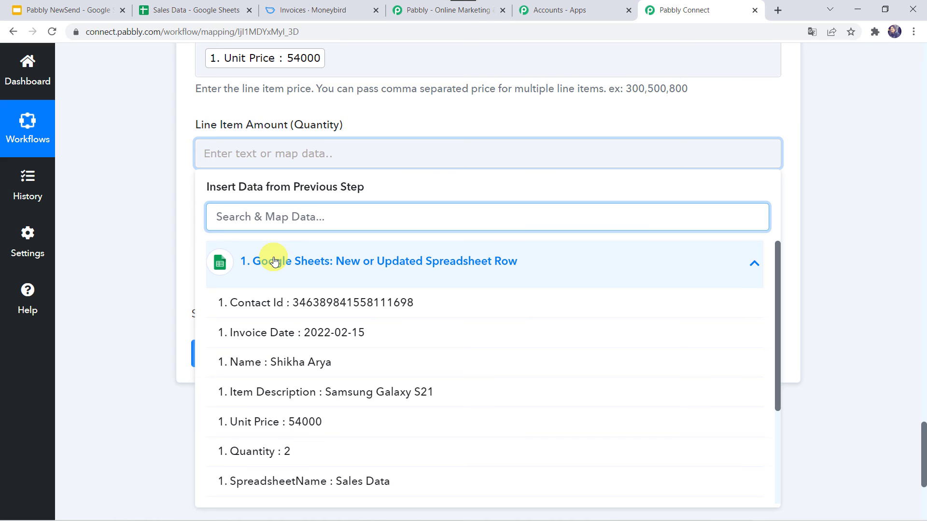
scroll(176, 151, "up", 2)
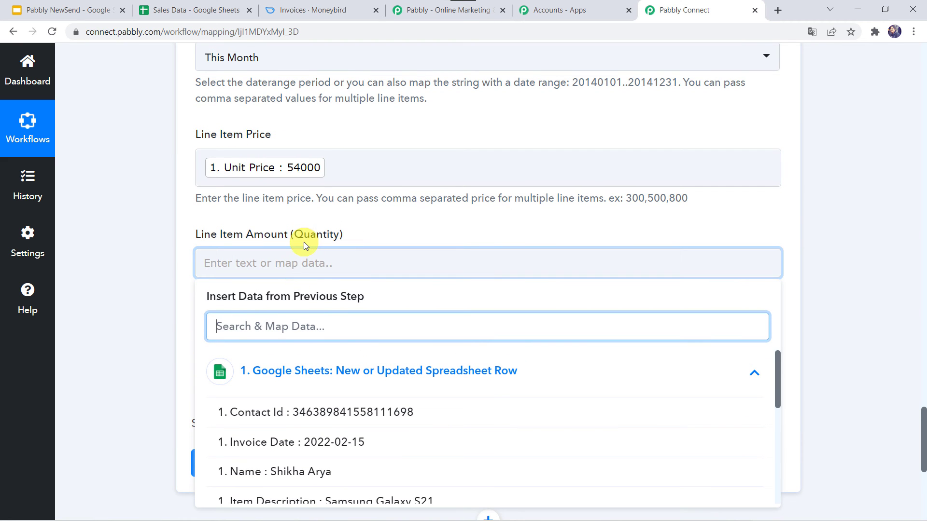
scroll(174, 258, "down", 3)
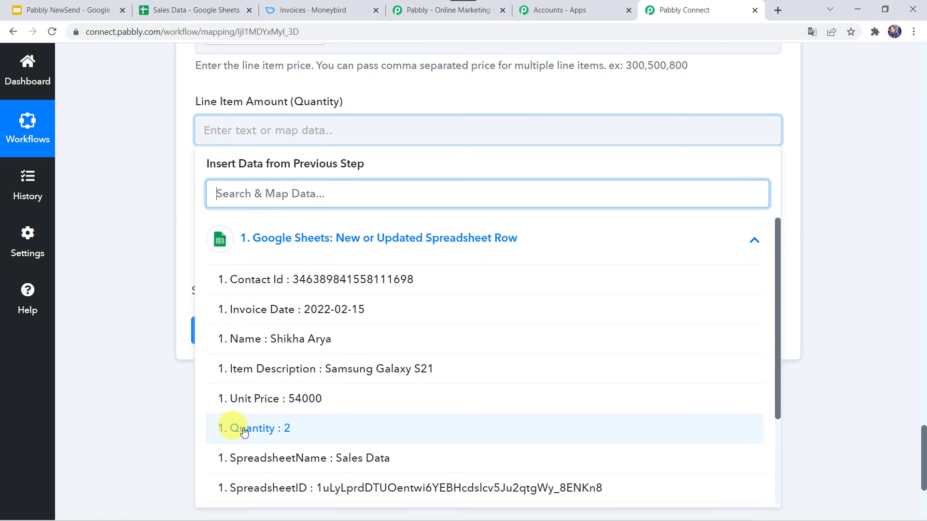
left_click(246, 429)
left_click(137, 312)
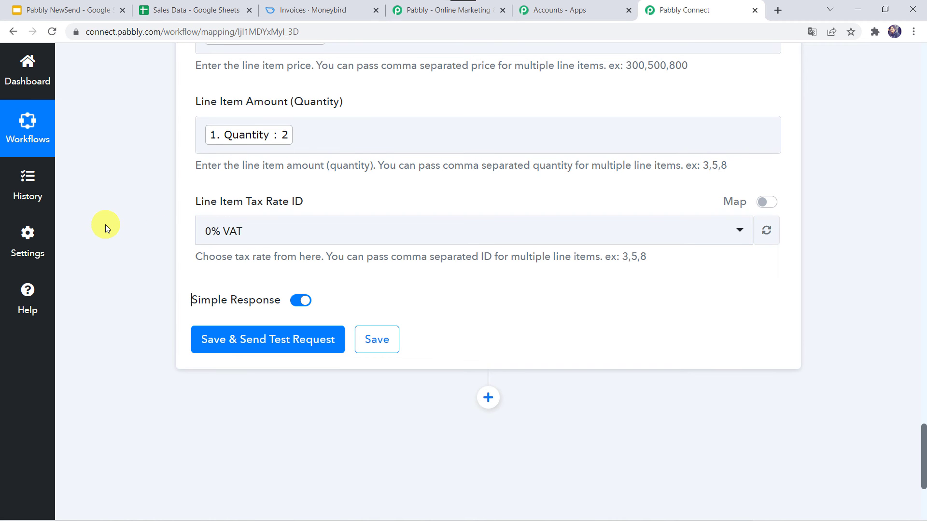
Save the Moneybird action and send a test request.
scroll(105, 224, "up", 7)
scroll(105, 225, "up", 5)
scroll(106, 224, "down", 15)
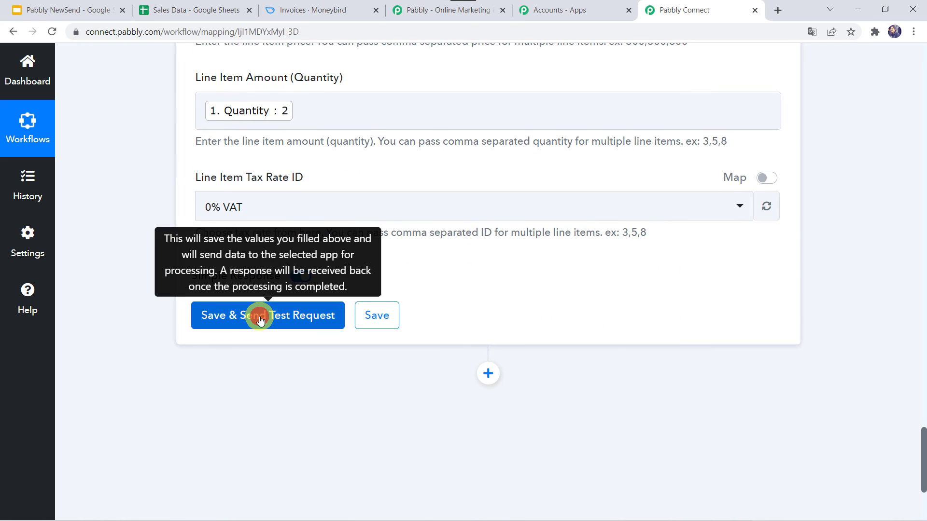
left_click(260, 319)
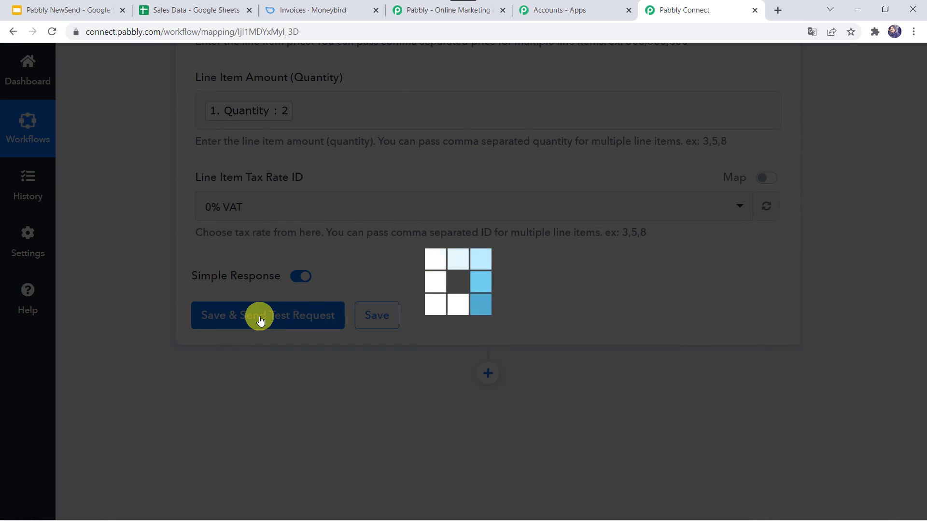
Look over the test response with the new invoice's id and contact, then go to Moneybird's invoices.
scroll(497, 439, "down", 3)
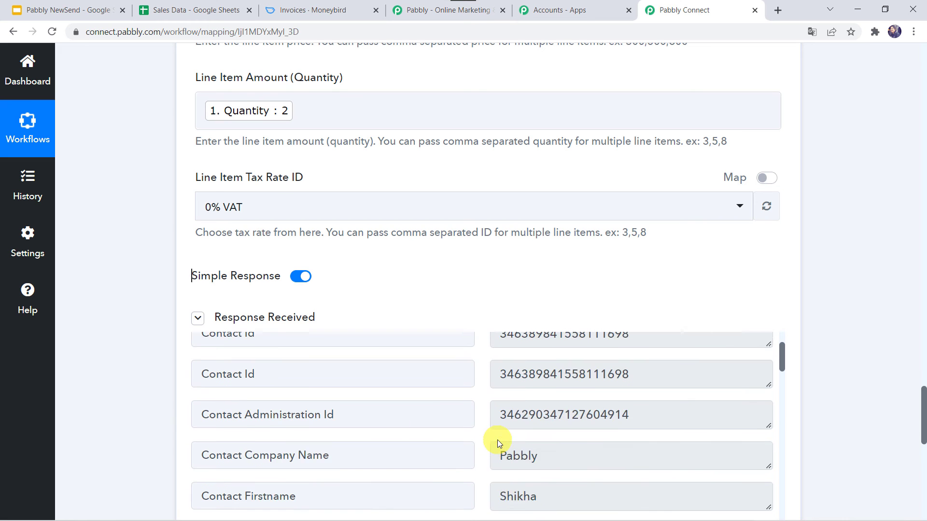
scroll(497, 439, "down", 1)
scroll(144, 421, "down", 3)
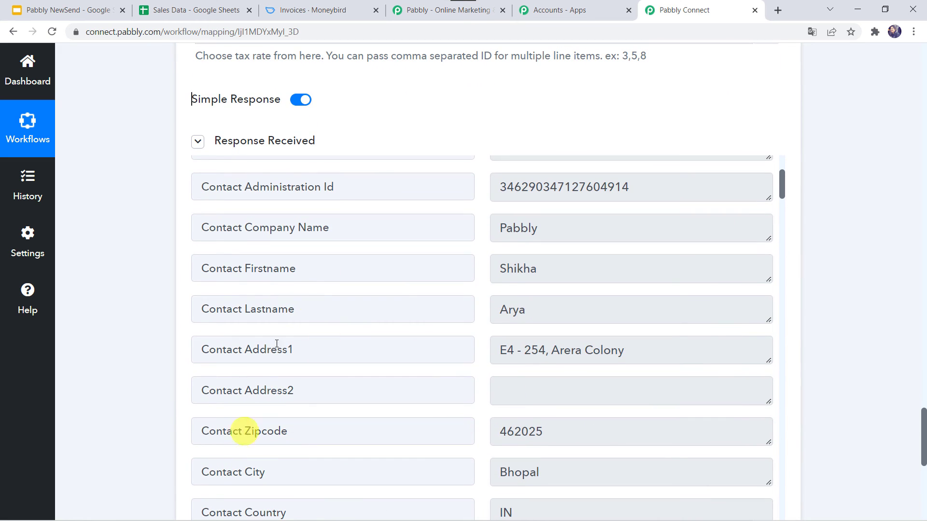
scroll(431, 195, "up", 4)
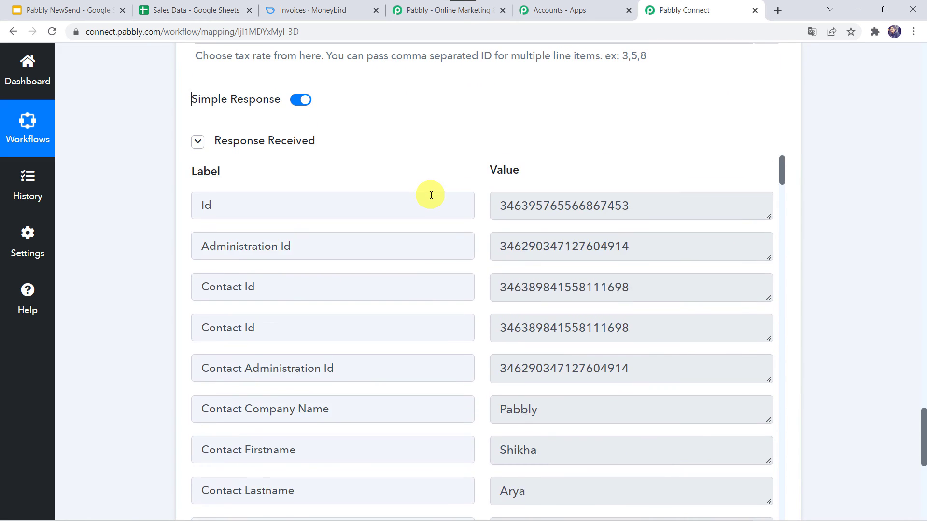
left_click(323, 11)
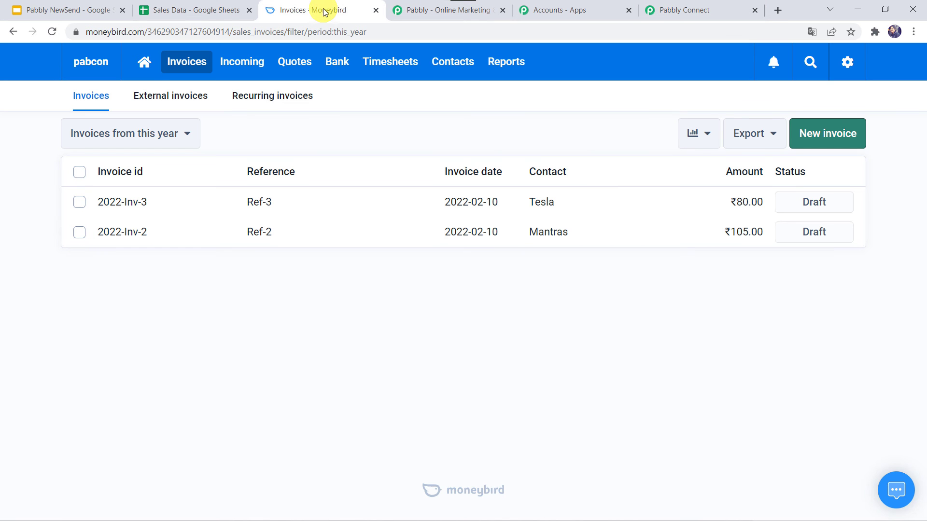
Reload Moneybird's invoices and inspect 2022-Inv_04: 2 × Samsung Galaxy S21, total ₹108,000.00.
left_click(55, 30)
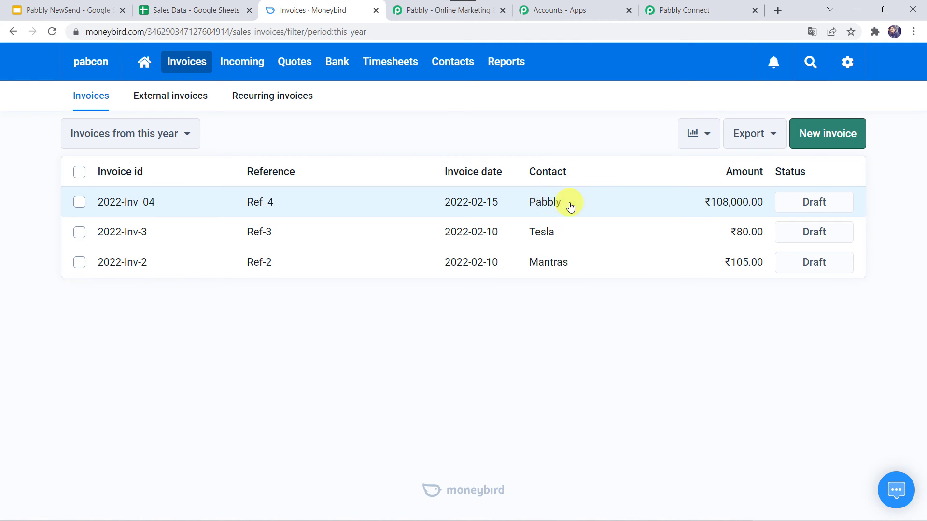
left_click(540, 205)
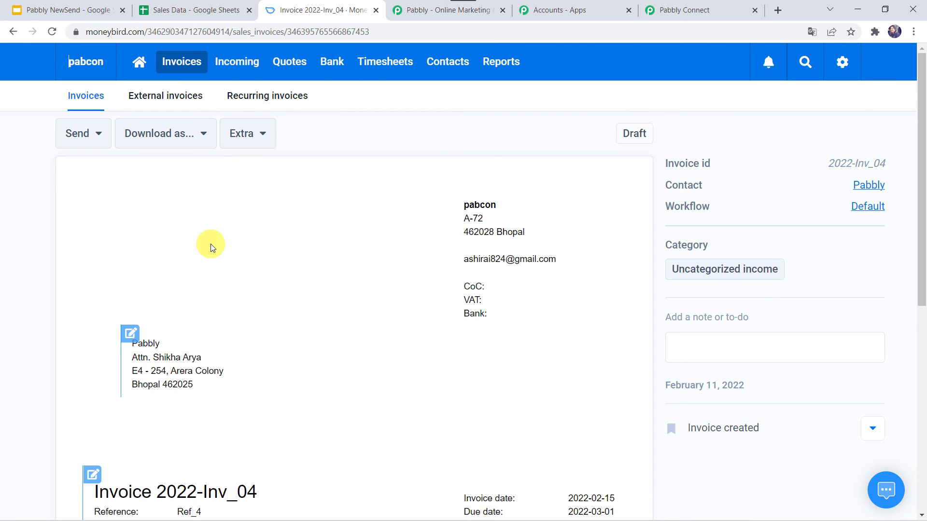
scroll(210, 244, "down", 3)
scroll(210, 247, "down", 1)
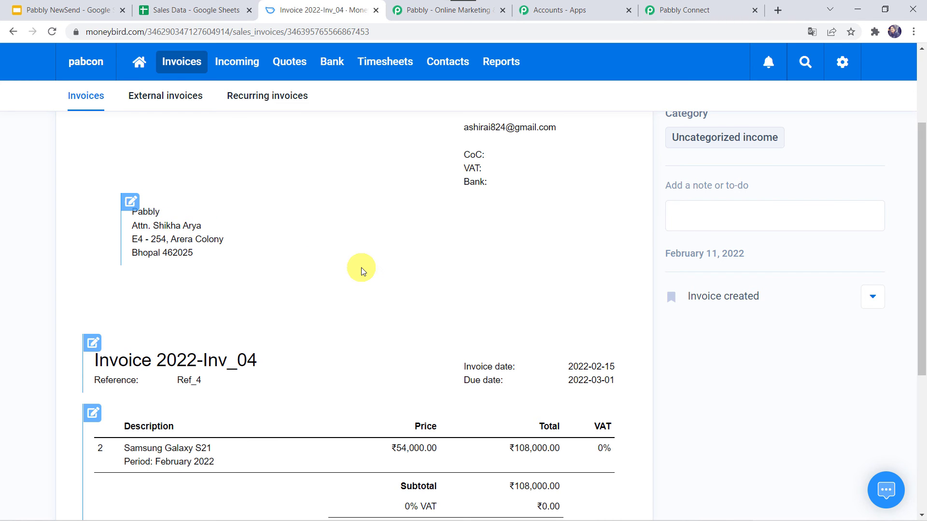
scroll(360, 269, "down", 3)
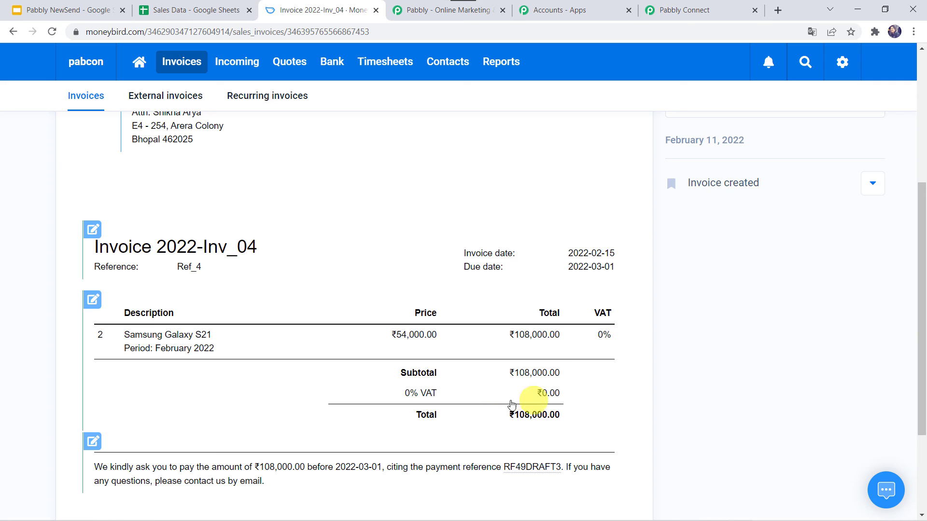
scroll(584, 400, "down", 1)
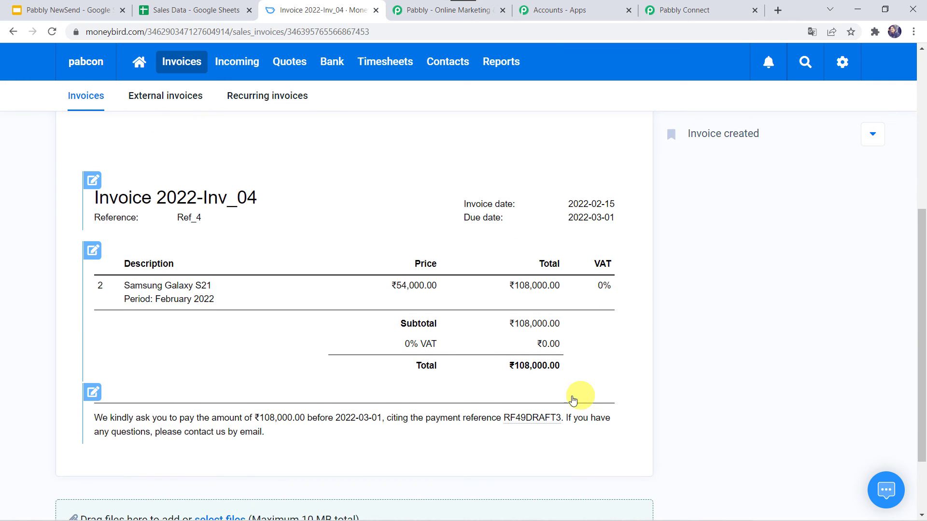
scroll(584, 353, "down", 1)
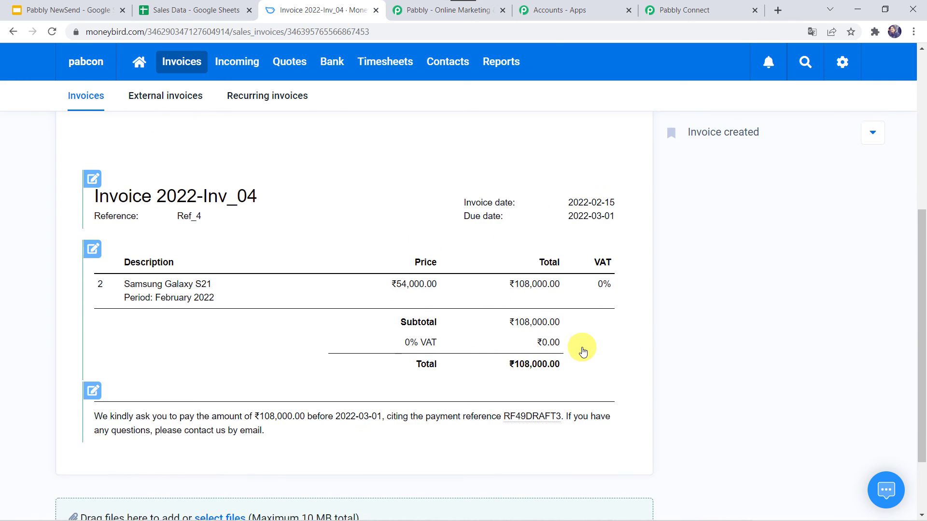
scroll(584, 350, "down", 1)
scroll(585, 348, "up", 4)
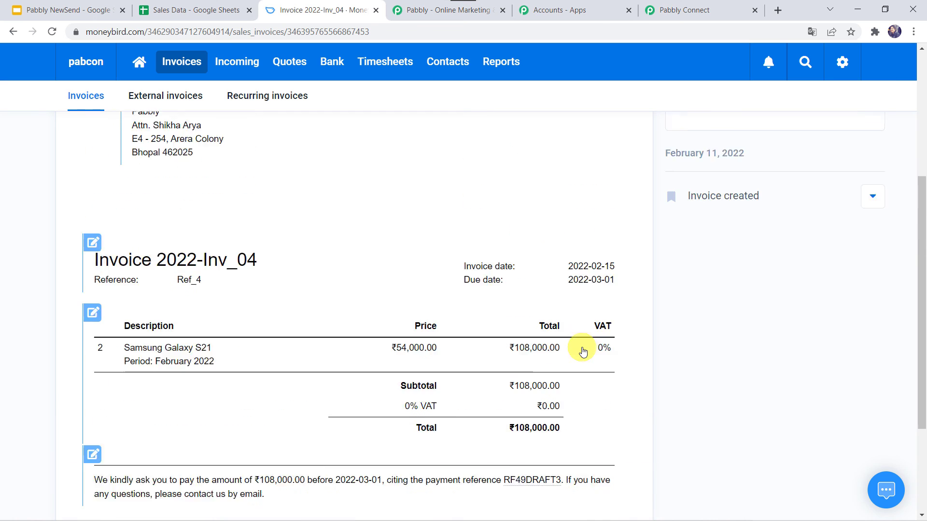
Save the Moneybird invoice action in the workflow and confirm the success message.
left_click(689, 17)
scroll(170, 416, "down", 3)
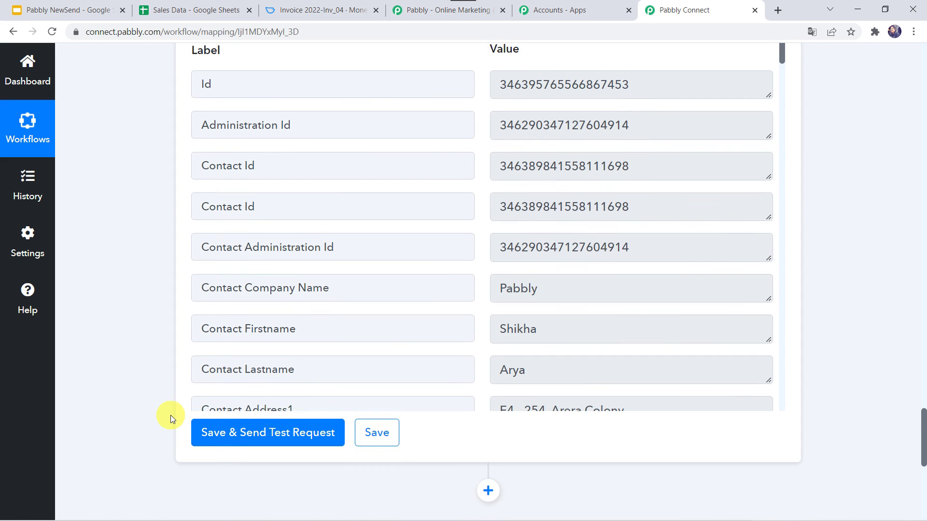
left_click(378, 419)
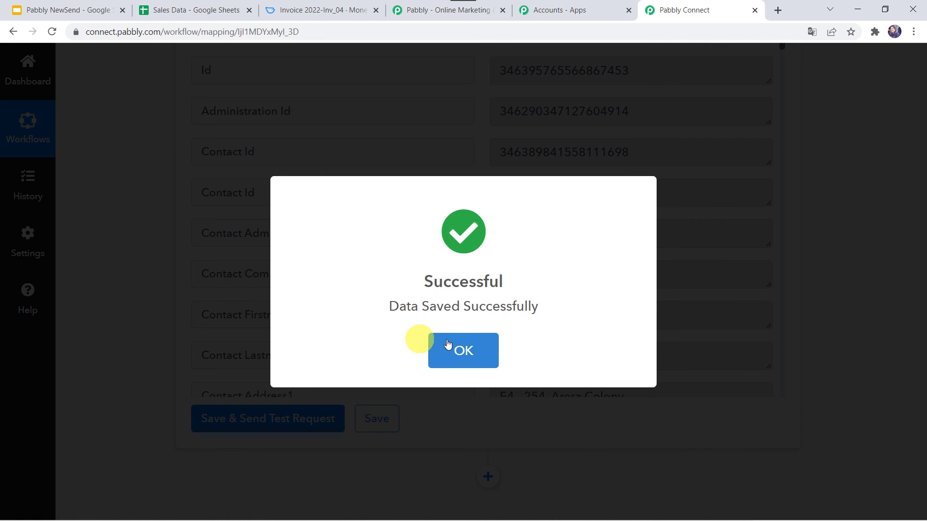
left_click(448, 344)
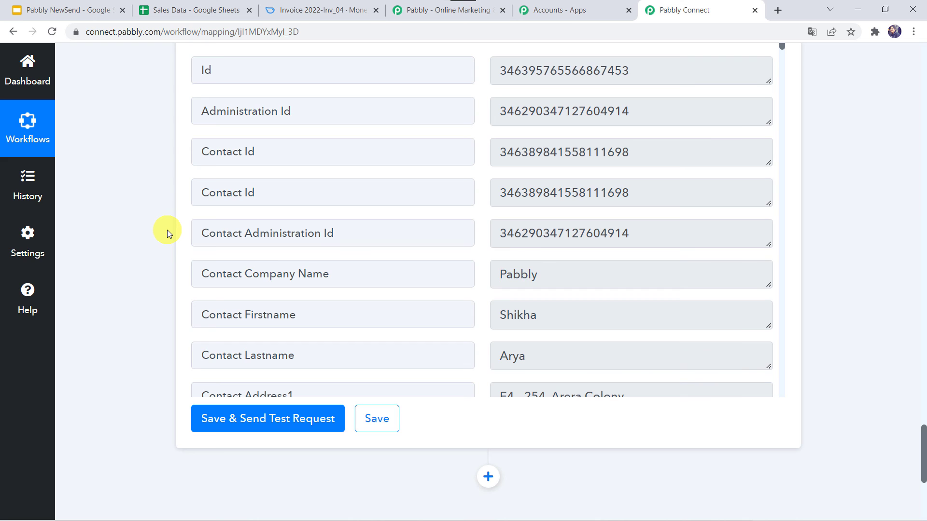
left_click(195, 9)
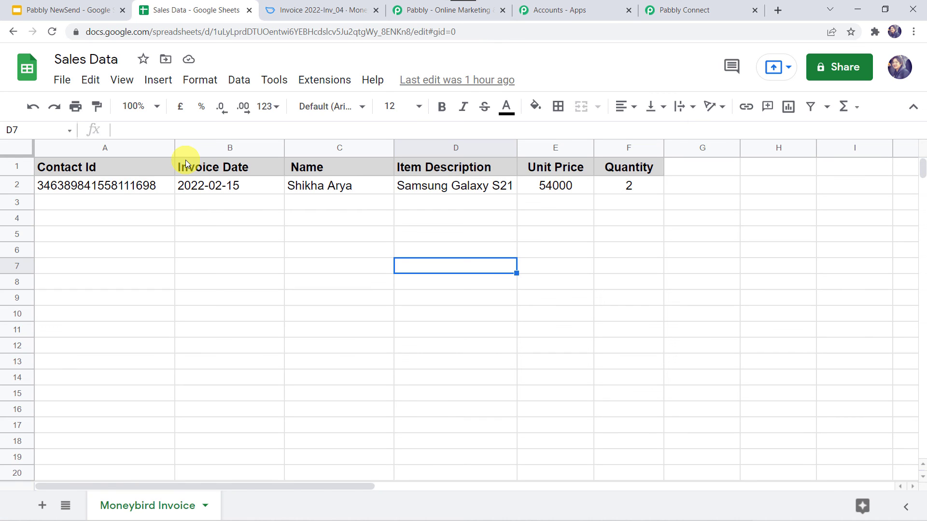
In row 3 paste the new contact id, enter date 2022-02-16 and the customer's name.
left_click(105, 208)
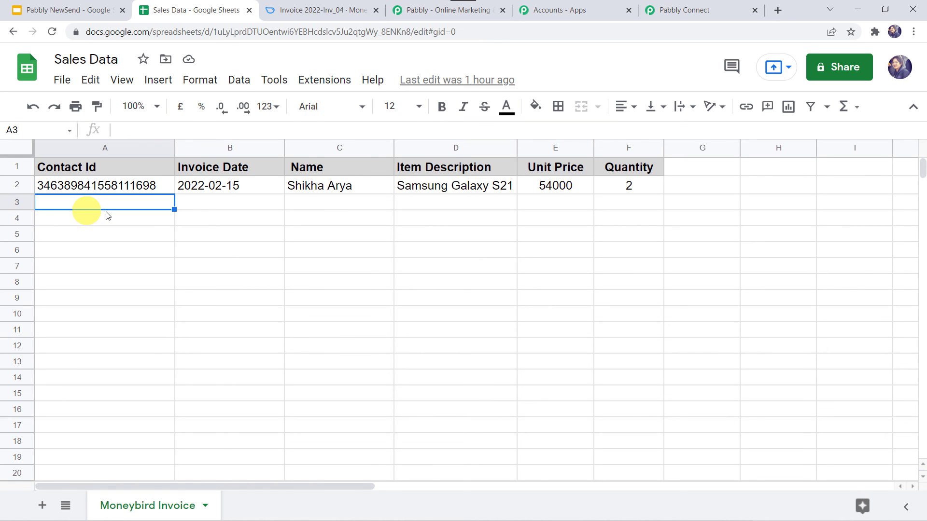
key("ctrl+v")
key("Tab")
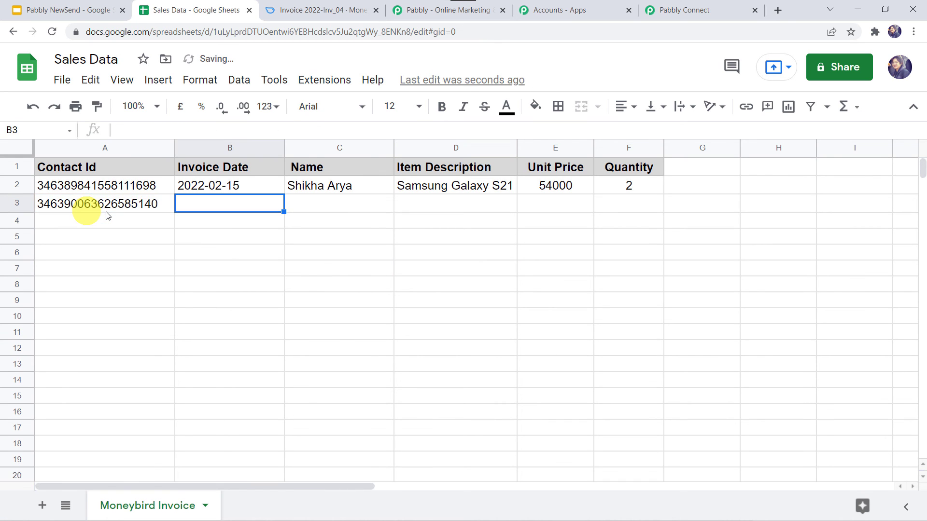
type("2022-02-15")
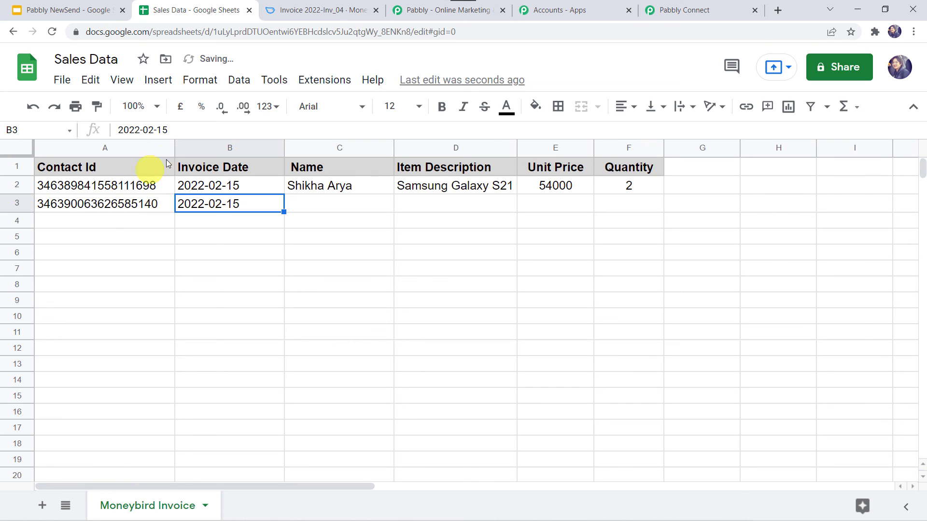
left_click(173, 137)
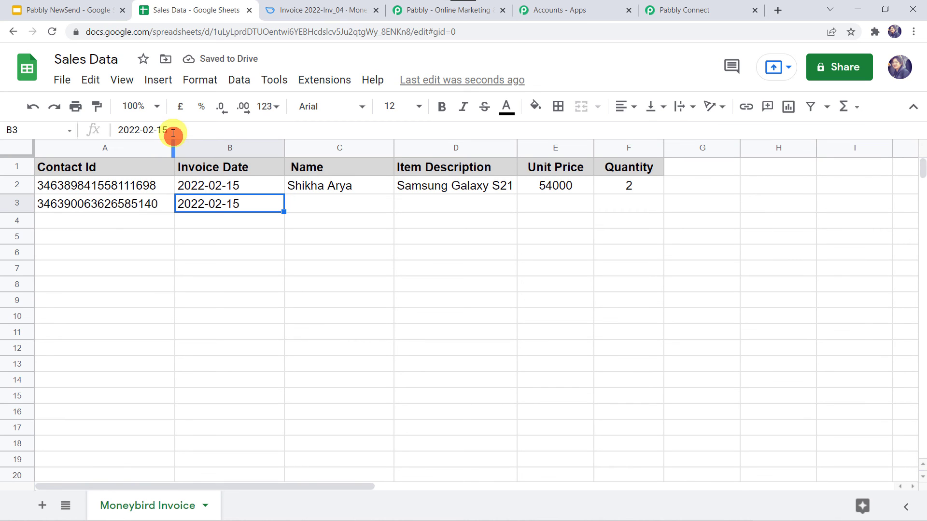
left_click(173, 132)
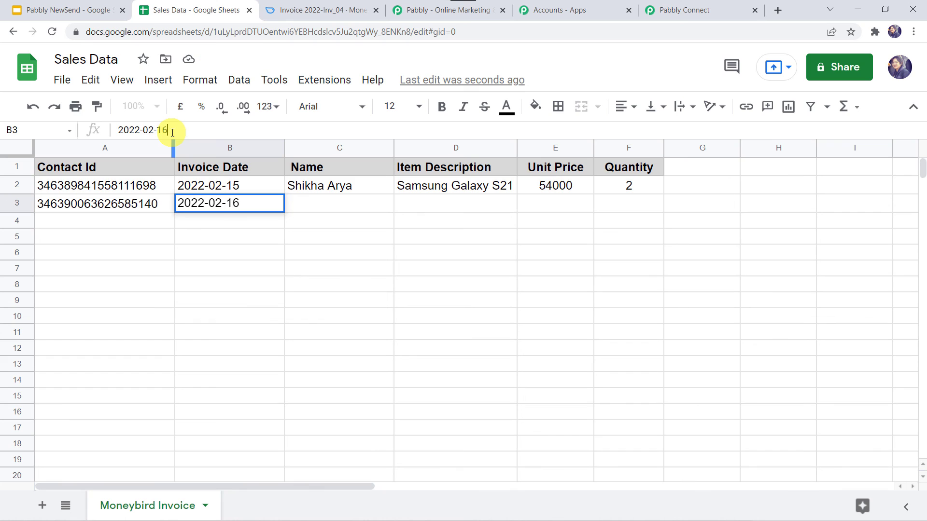
key("Tab")
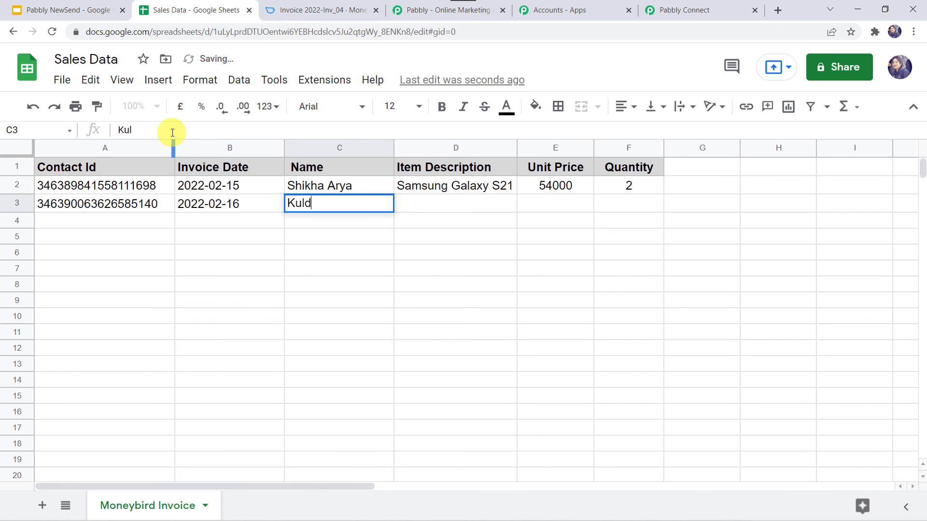
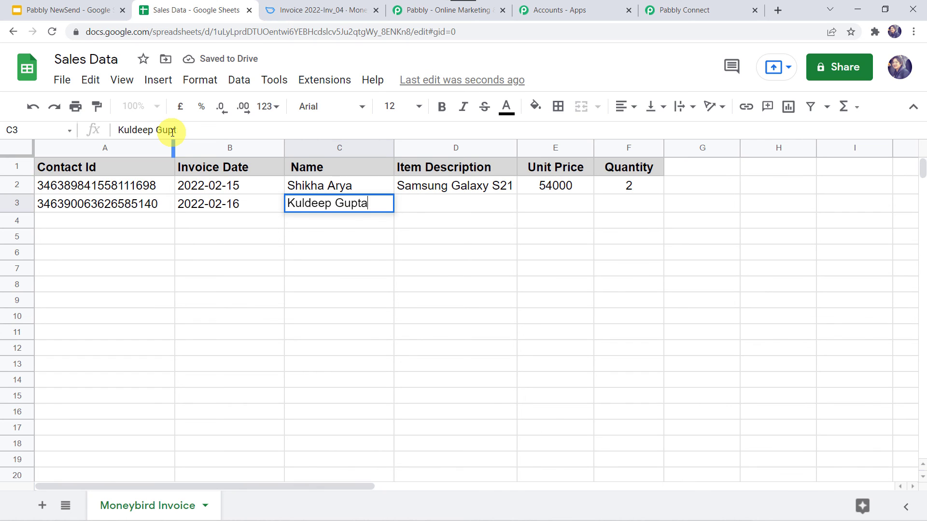
key("Tab")
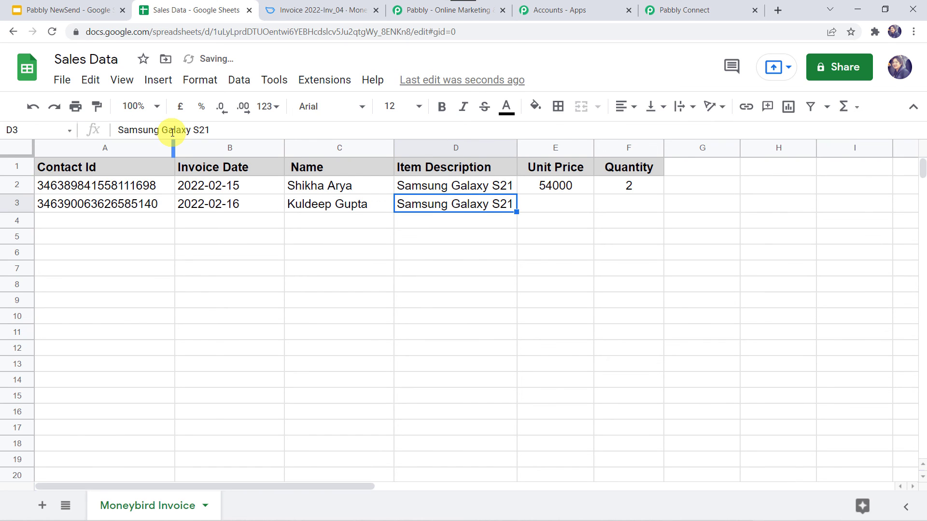
Enter item Samsung Galaxy S22, unit price 60000 and quantity 1.
left_click(215, 129)
key("BackSpace")
type("2")
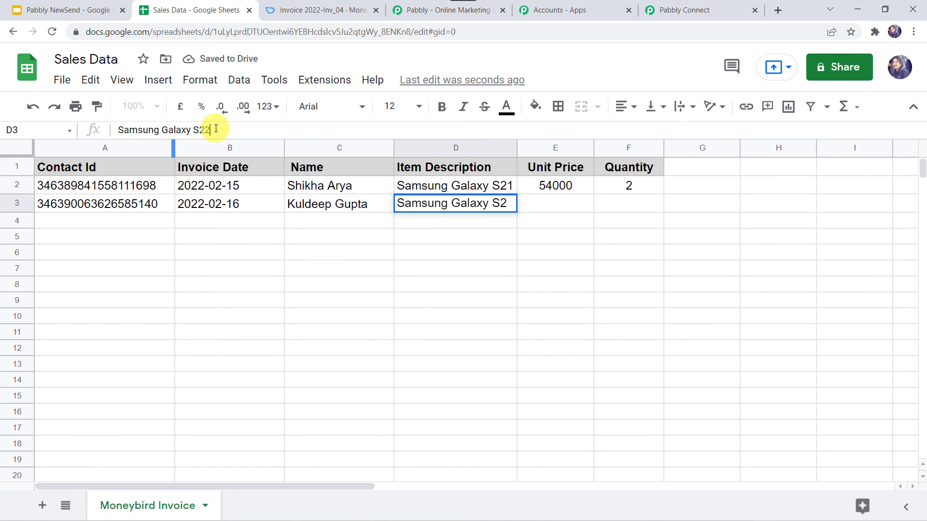
key("Tab")
type("6")
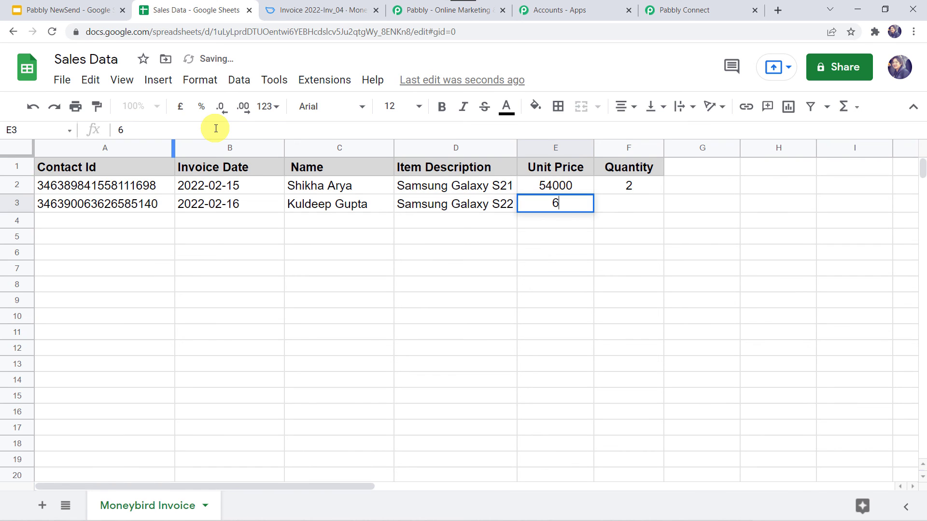
type("0000")
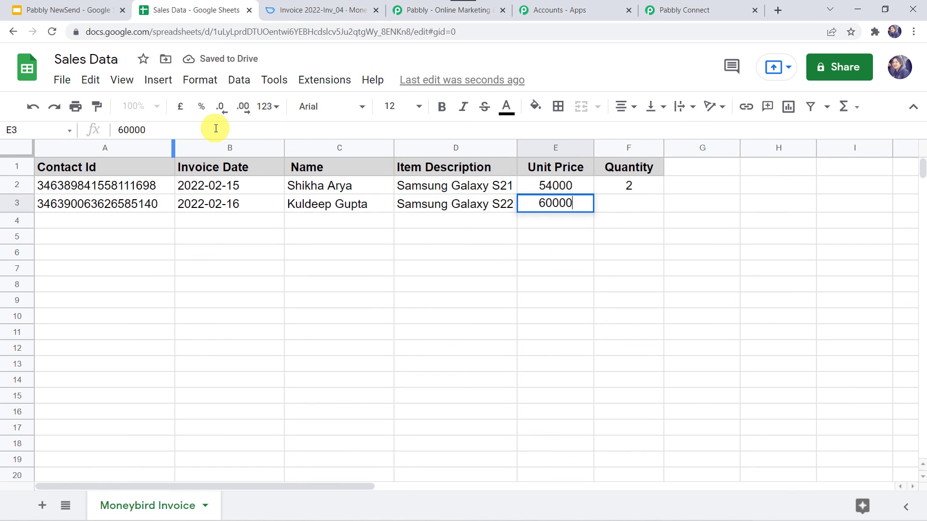
key("Tab")
type("1")
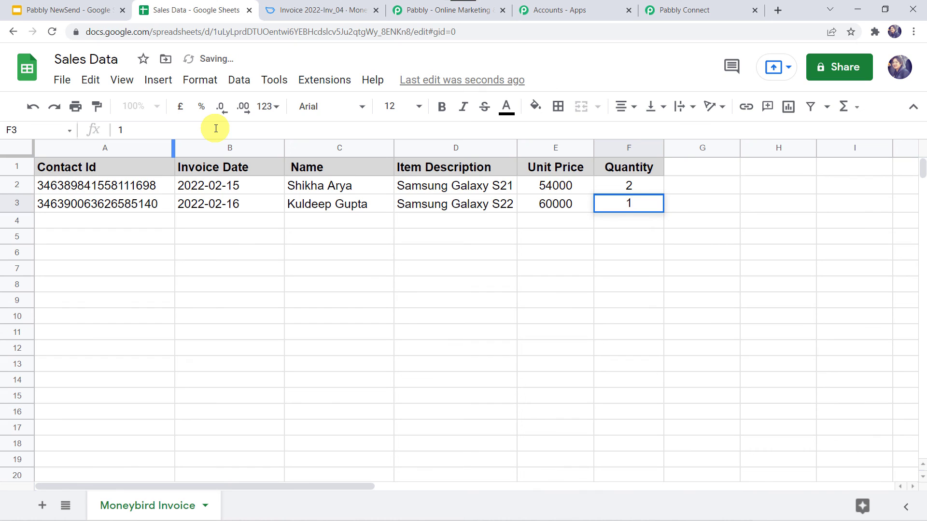
key("Return")
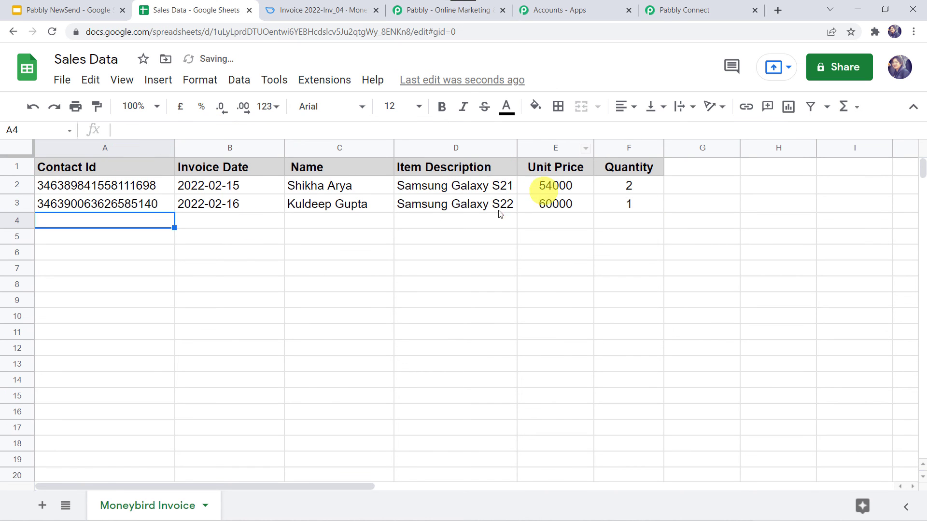
Open Moneybird invoice 2022-Inv_3 and review its Samsung Galaxy S22 line totalling ₹60,000.00.
left_click(342, 17)
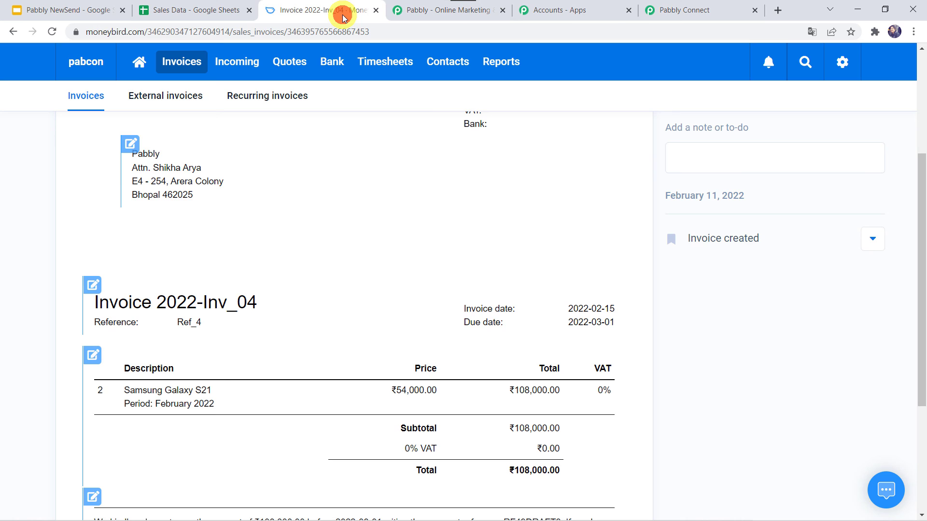
left_click(190, 65)
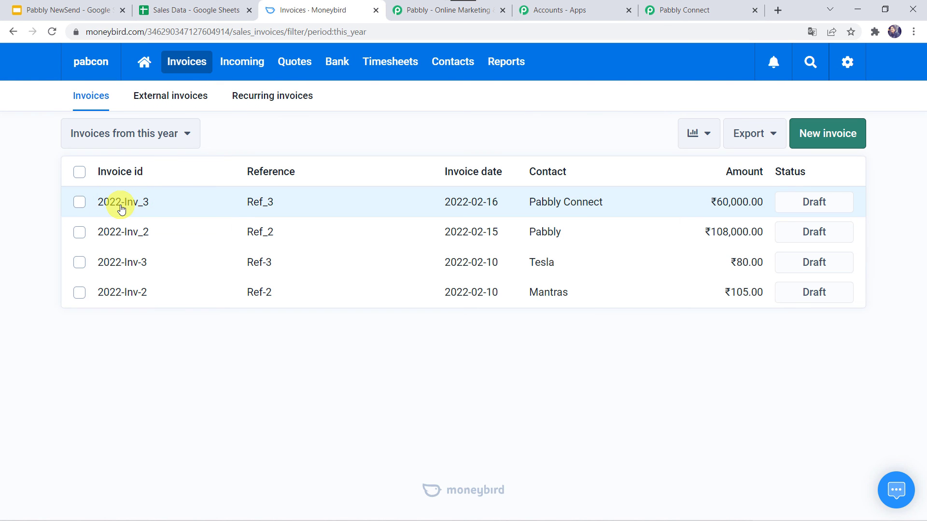
left_click(128, 207)
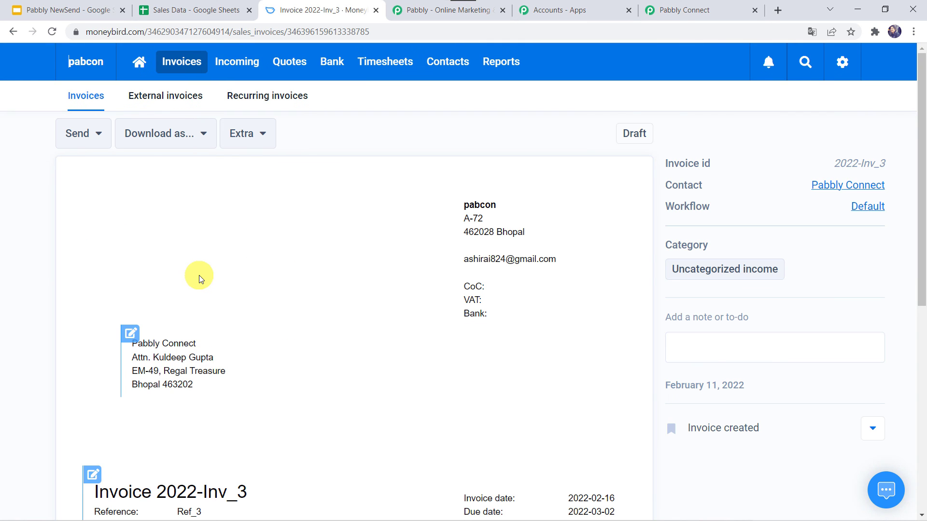
scroll(199, 275, "down", 2)
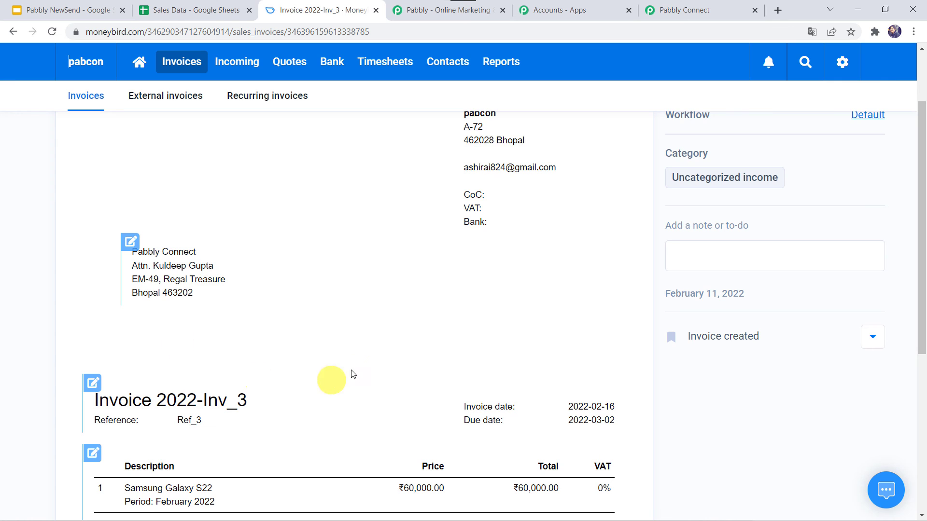
scroll(352, 374, "down", 3)
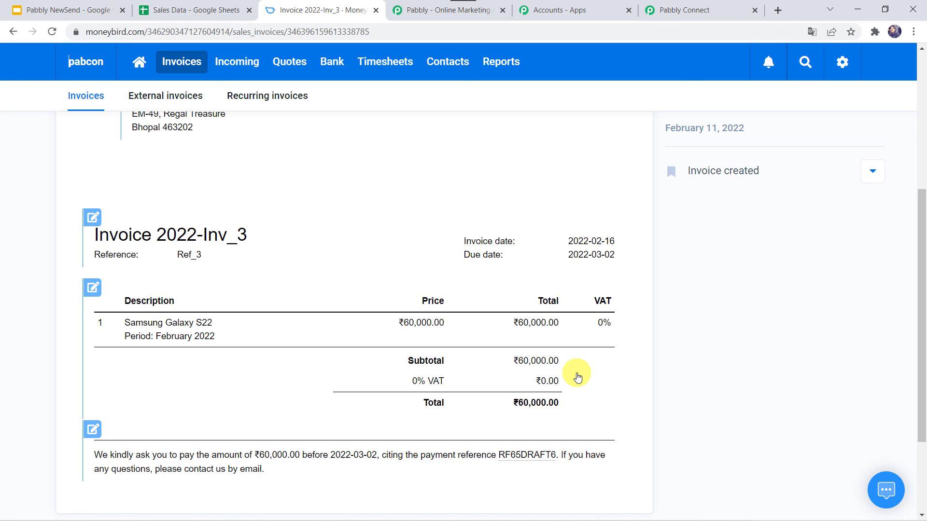
Back in the Pabbly Connect workflow, collapse the Moneybird invoice action and Google Sheets trigger steps.
left_click(686, 8)
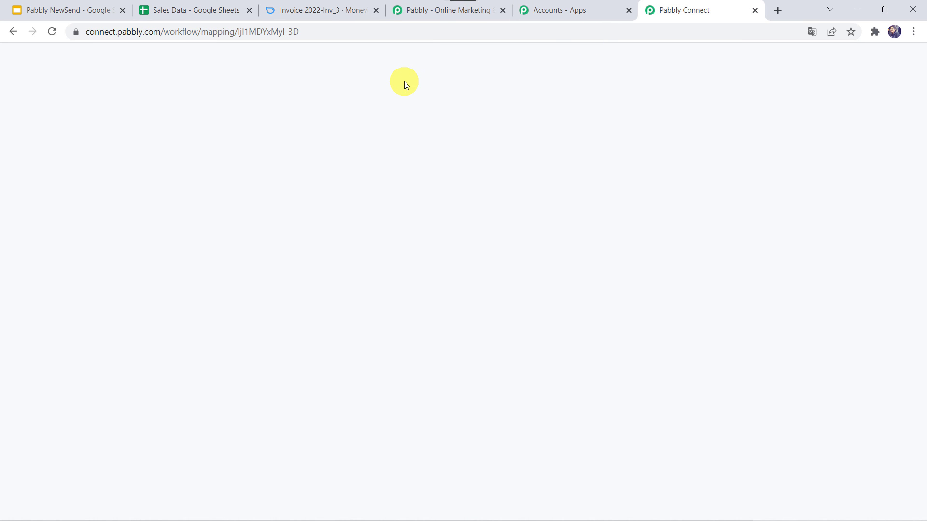
scroll(404, 82, "up", 15)
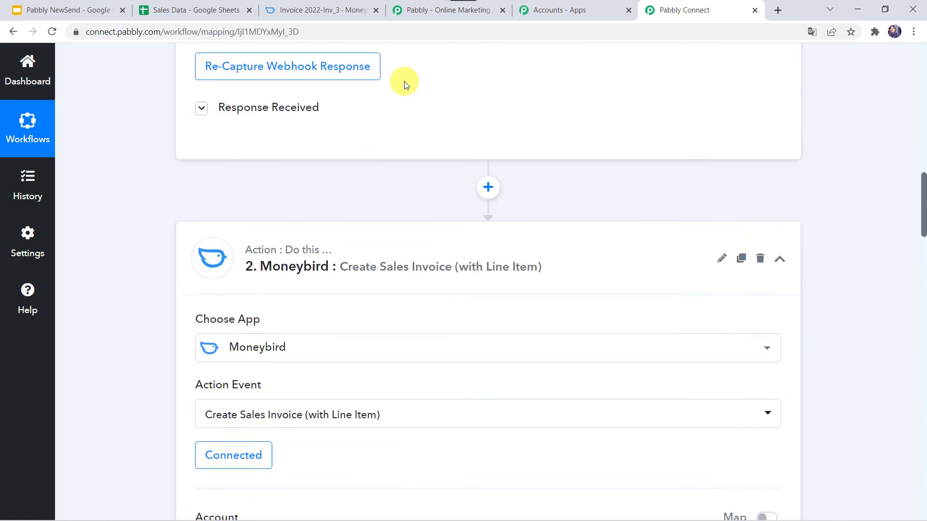
left_click(351, 484)
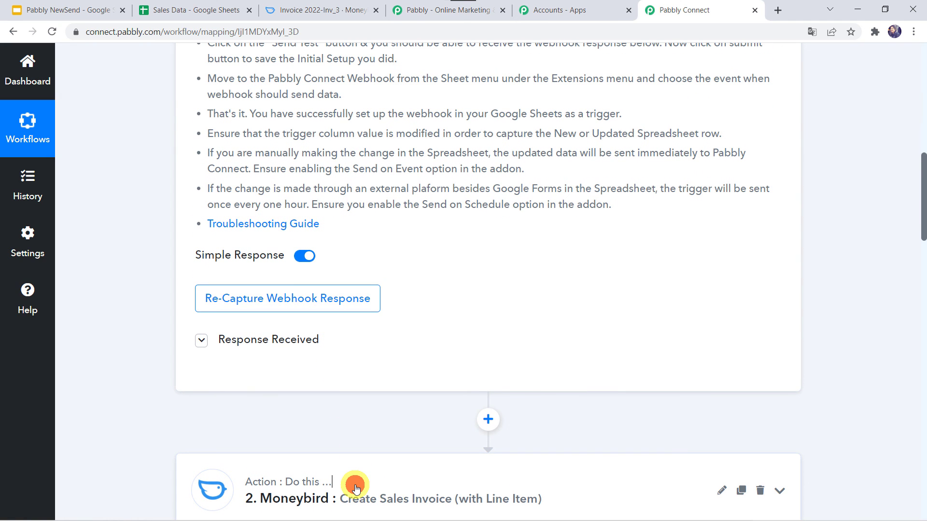
scroll(450, 277, "up", 12)
left_click(458, 235)
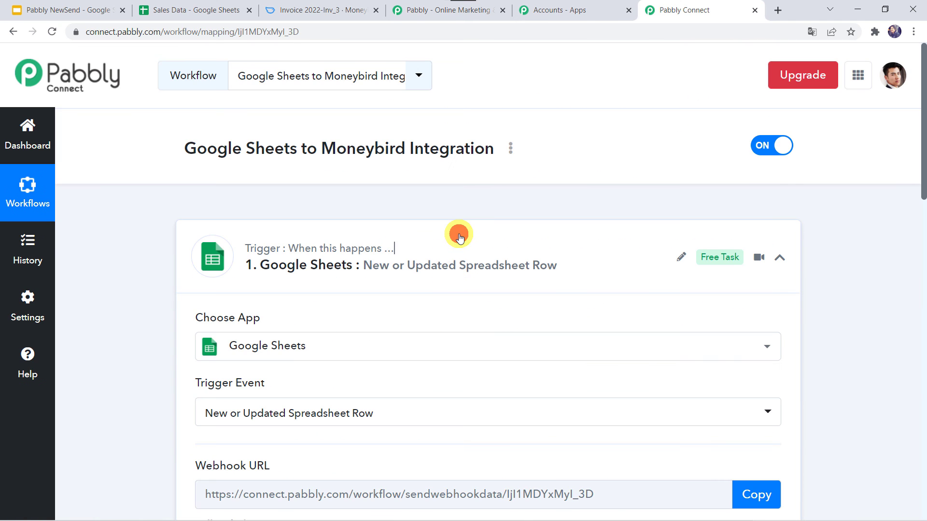